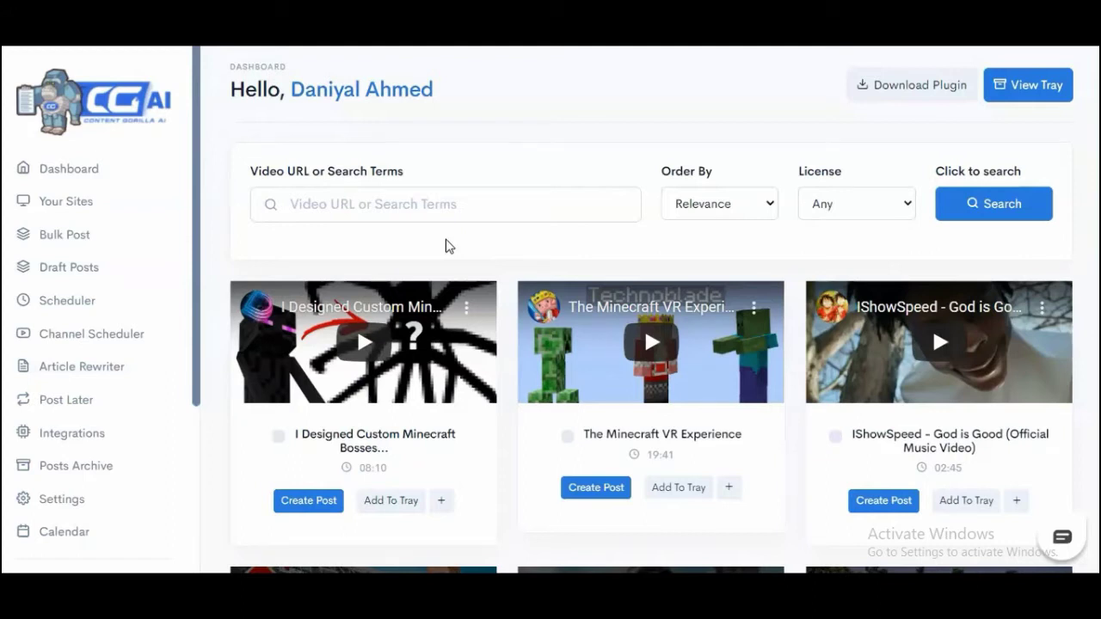
- Search videos for 'What are NFTs gary vee' and start a post from the NFT Journey video
{"action": "left_click", "coordinate": [469, 205]}
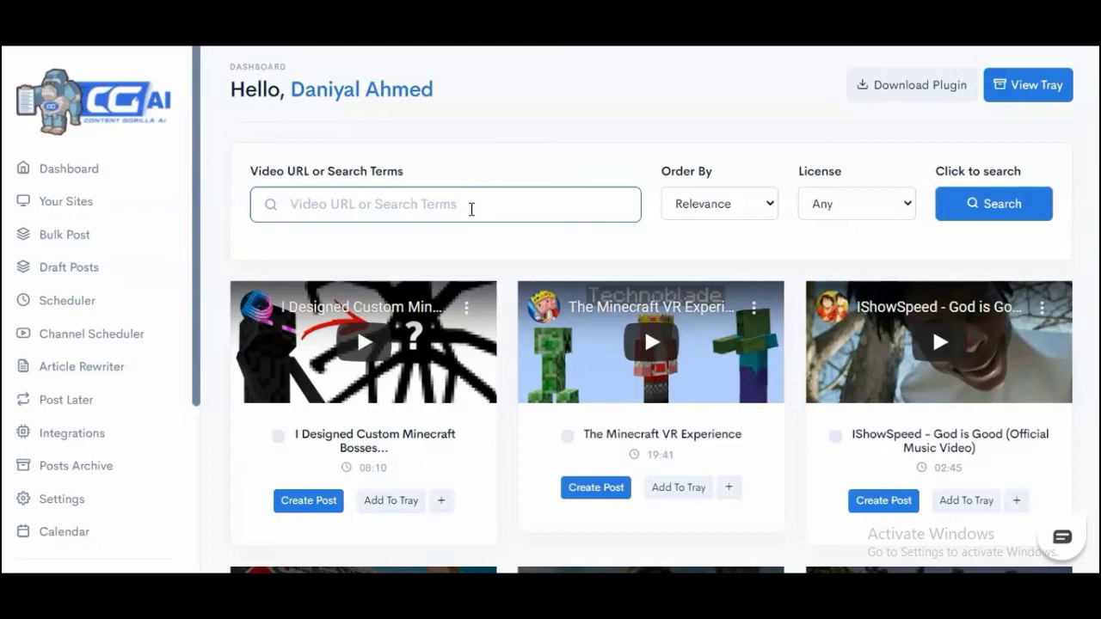
{"action": "type", "text": "What are "}
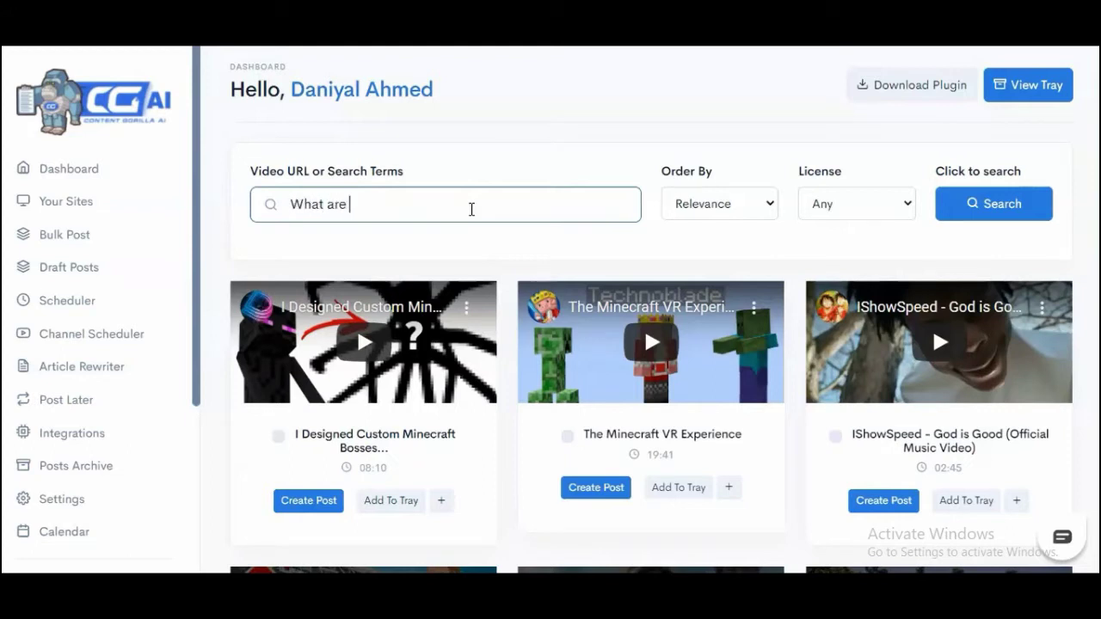
{"action": "type", "text": "NFTs"}
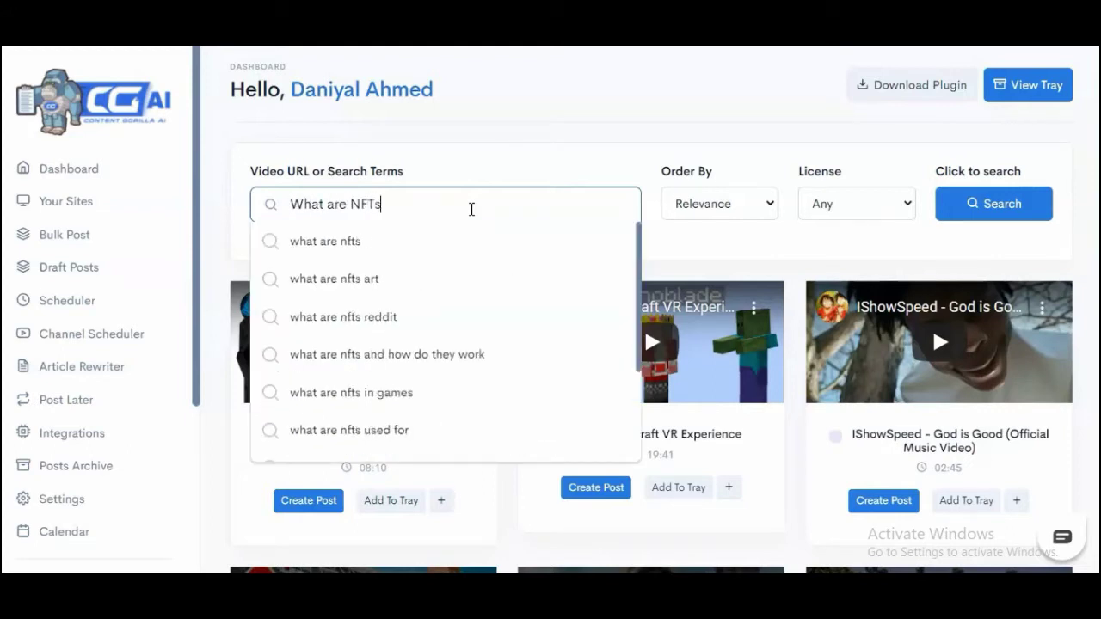
{"action": "type", "text": " gary v"}
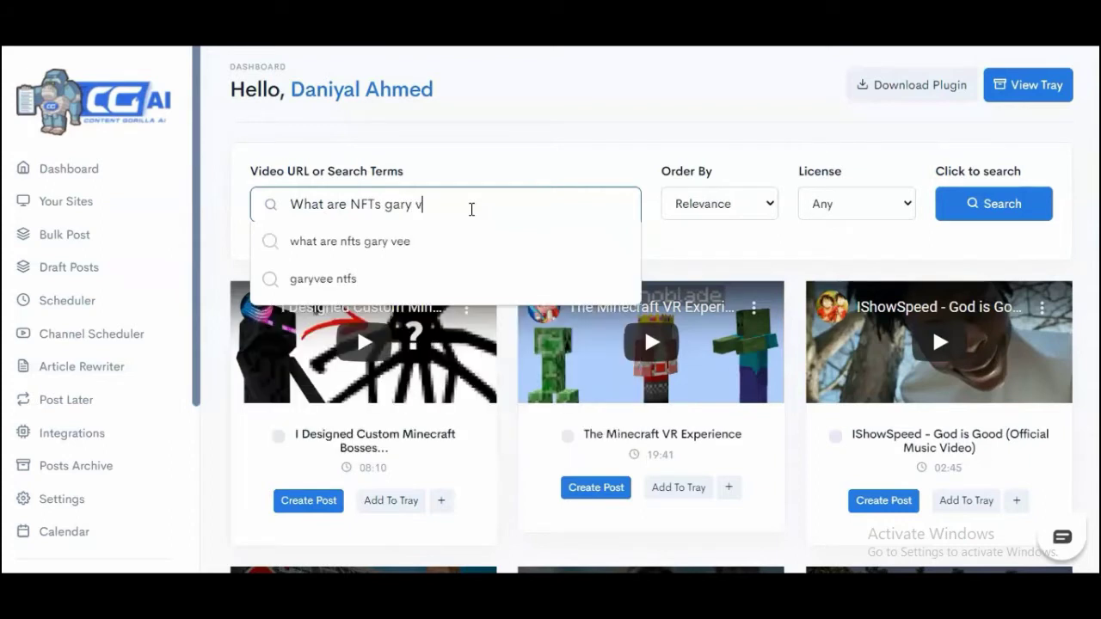
{"action": "type", "text": "ee"}
{"action": "left_click", "coordinate": [476, 241]}
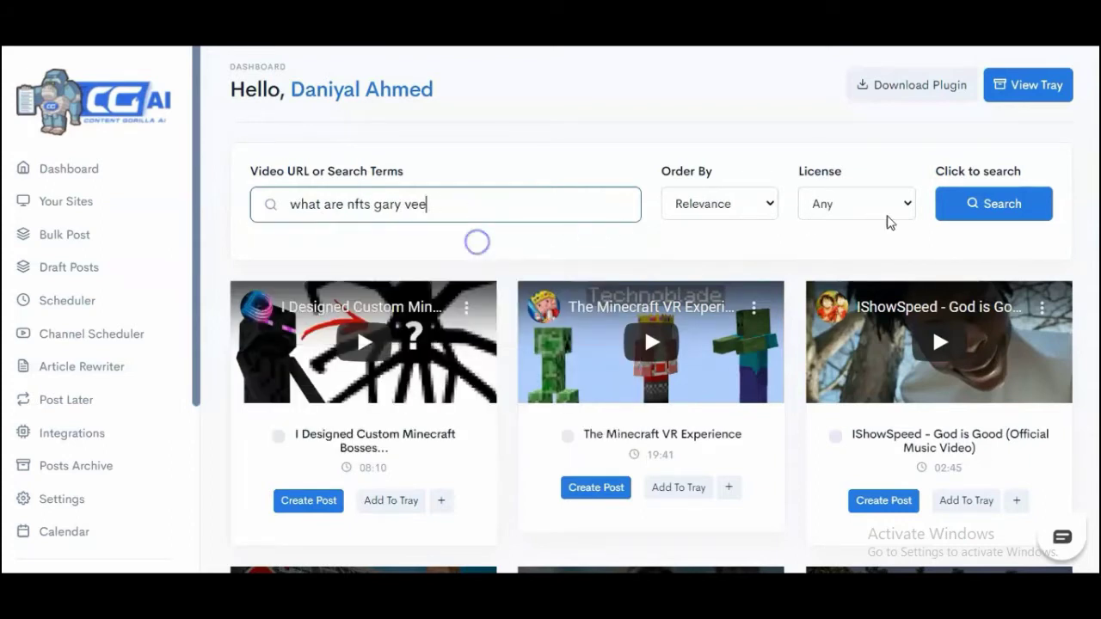
{"action": "left_click", "coordinate": [989, 208]}
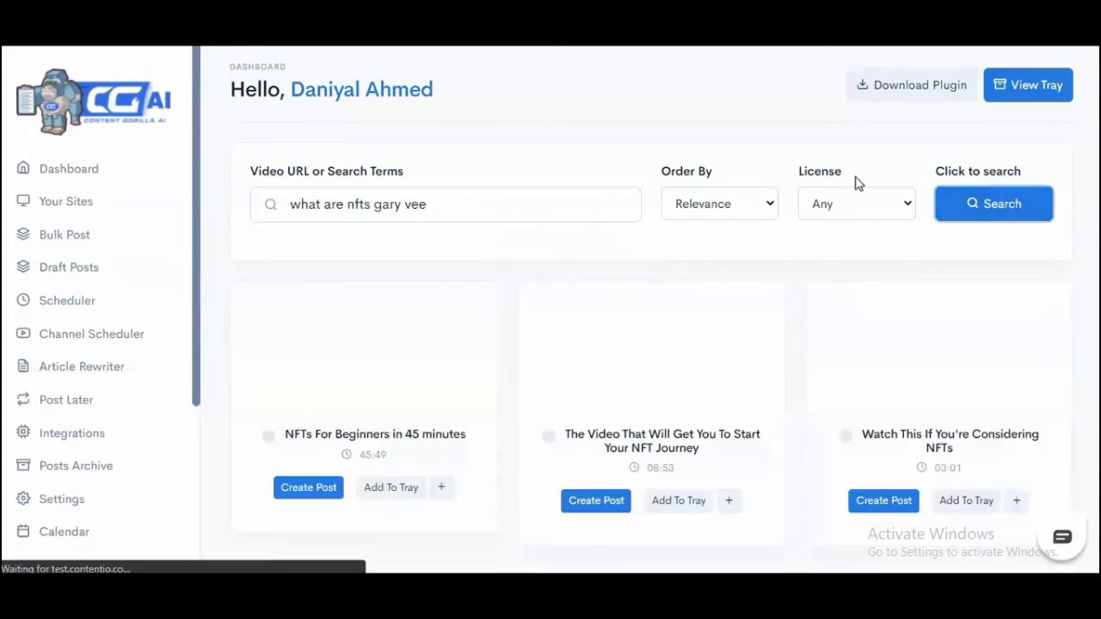
{"action": "scroll", "coordinate": [573, 168], "scroll_direction": "down", "scroll_amount": 3}
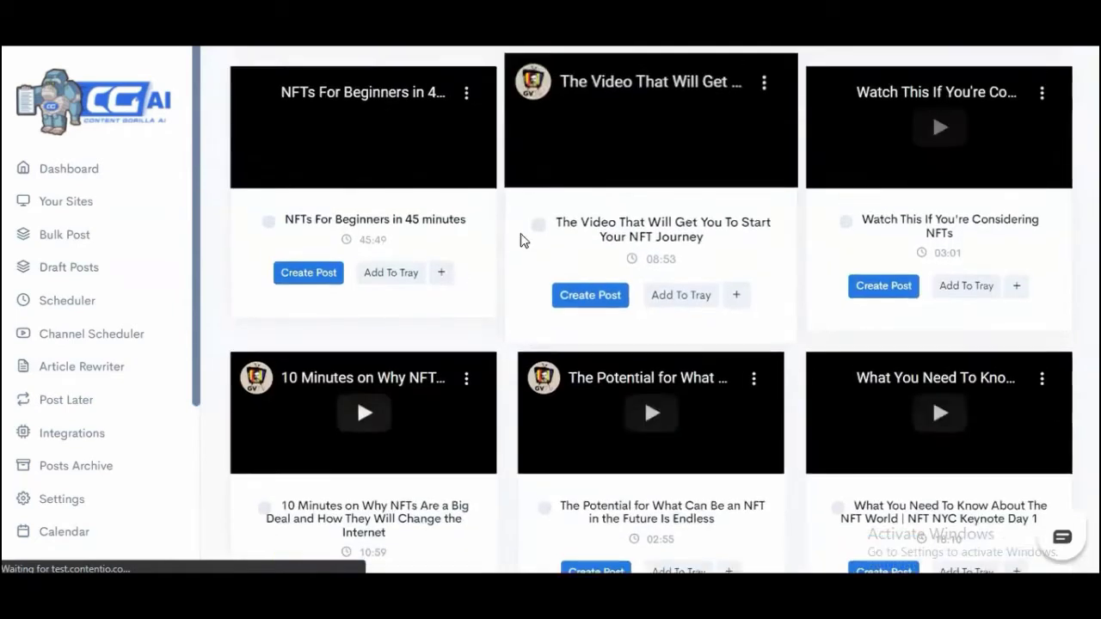
{"action": "scroll", "coordinate": [521, 241], "scroll_direction": "up", "scroll_amount": 2}
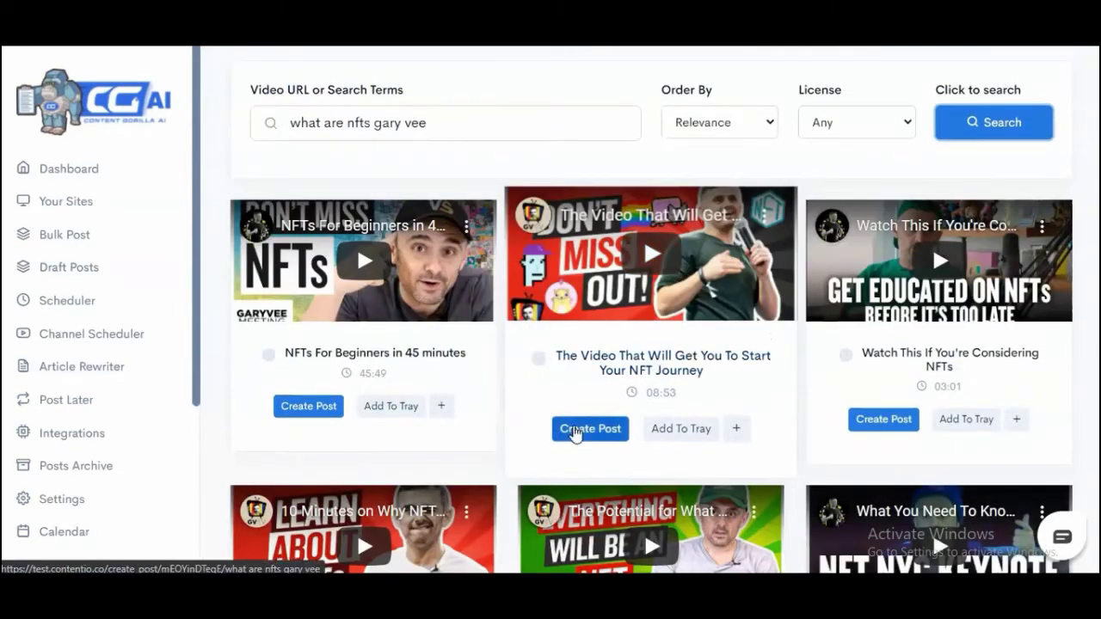
{"action": "left_click", "coordinate": [575, 432]}
- Scroll through the NFT Journey transcript and click into it to edit
{"action": "scroll", "coordinate": [602, 465], "scroll_direction": "down", "scroll_amount": 5}
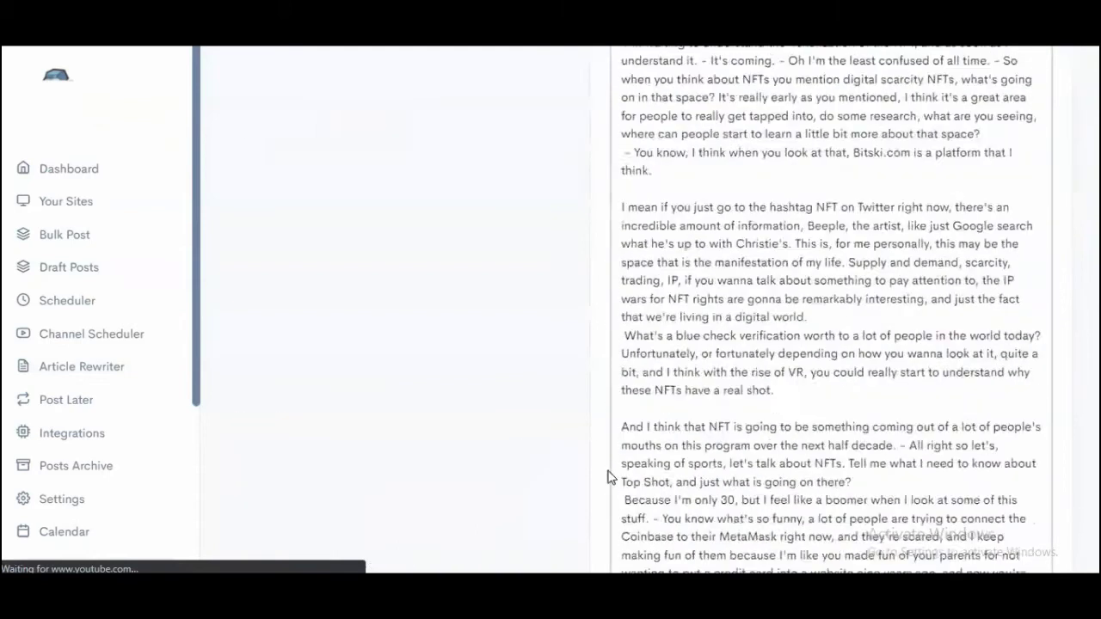
{"action": "scroll", "coordinate": [608, 476], "scroll_direction": "down", "scroll_amount": 5}
{"action": "scroll", "coordinate": [484, 244], "scroll_direction": "up", "scroll_amount": 4}
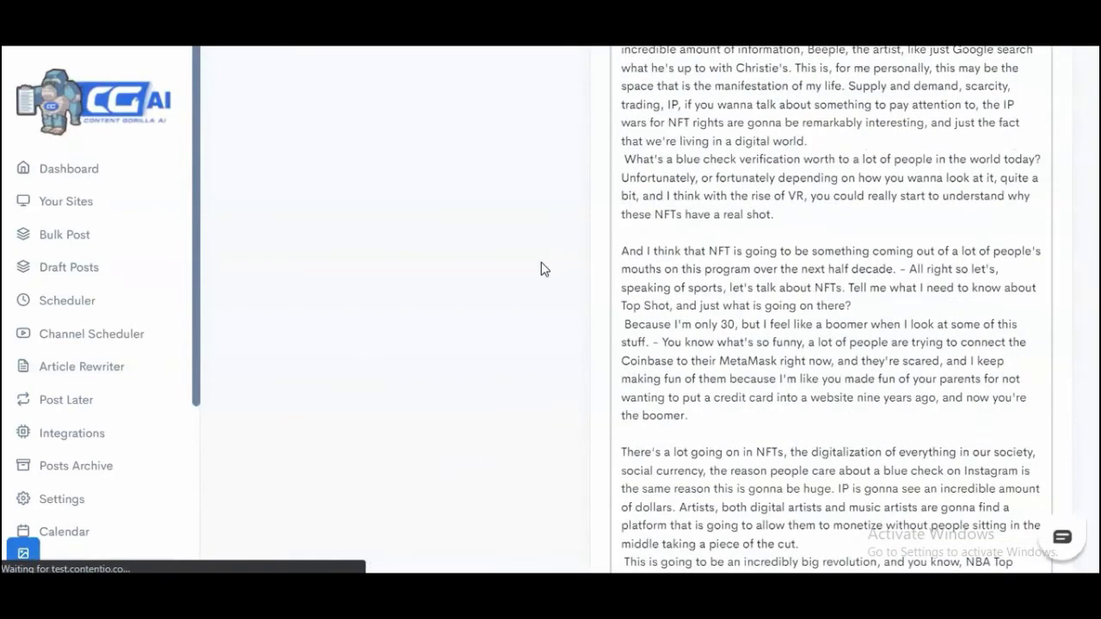
{"action": "scroll", "coordinate": [541, 269], "scroll_direction": "up", "scroll_amount": 10}
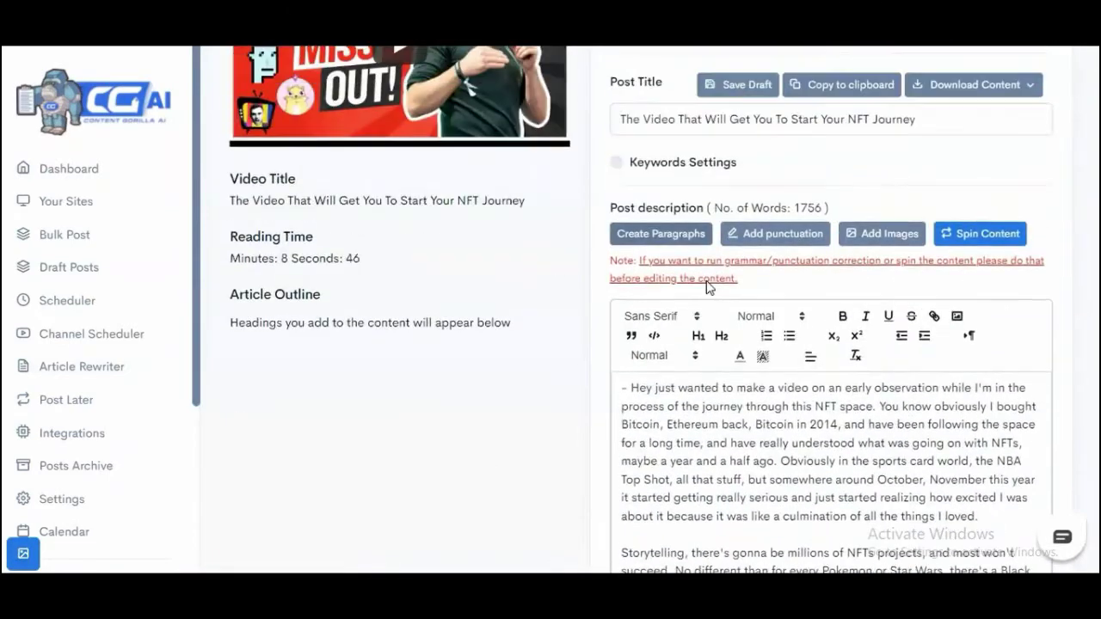
{"action": "scroll", "coordinate": [707, 287], "scroll_direction": "up", "scroll_amount": 2}
{"action": "scroll", "coordinate": [707, 287], "scroll_direction": "down", "scroll_amount": 10}
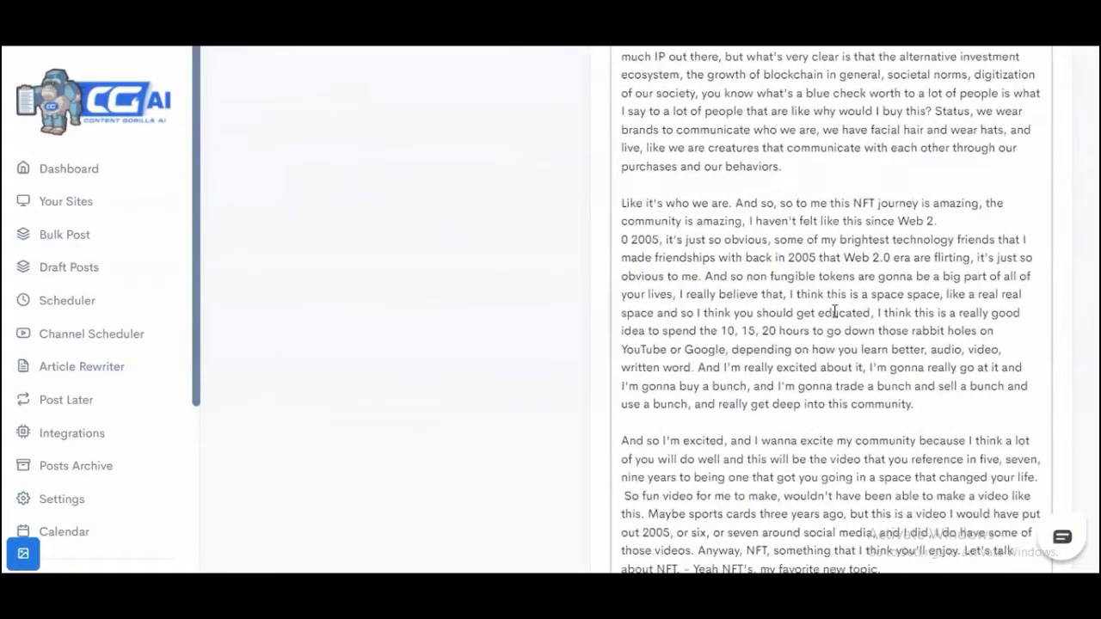
{"action": "scroll", "coordinate": [971, 297], "scroll_direction": "down", "scroll_amount": 10}
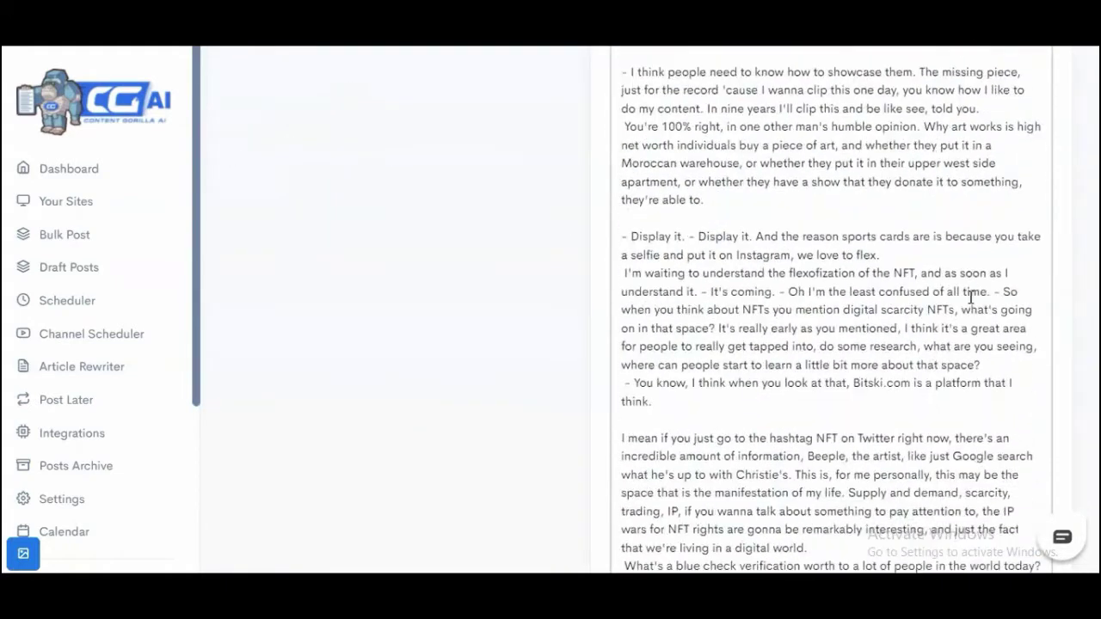
{"action": "scroll", "coordinate": [972, 297], "scroll_direction": "down", "scroll_amount": 4}
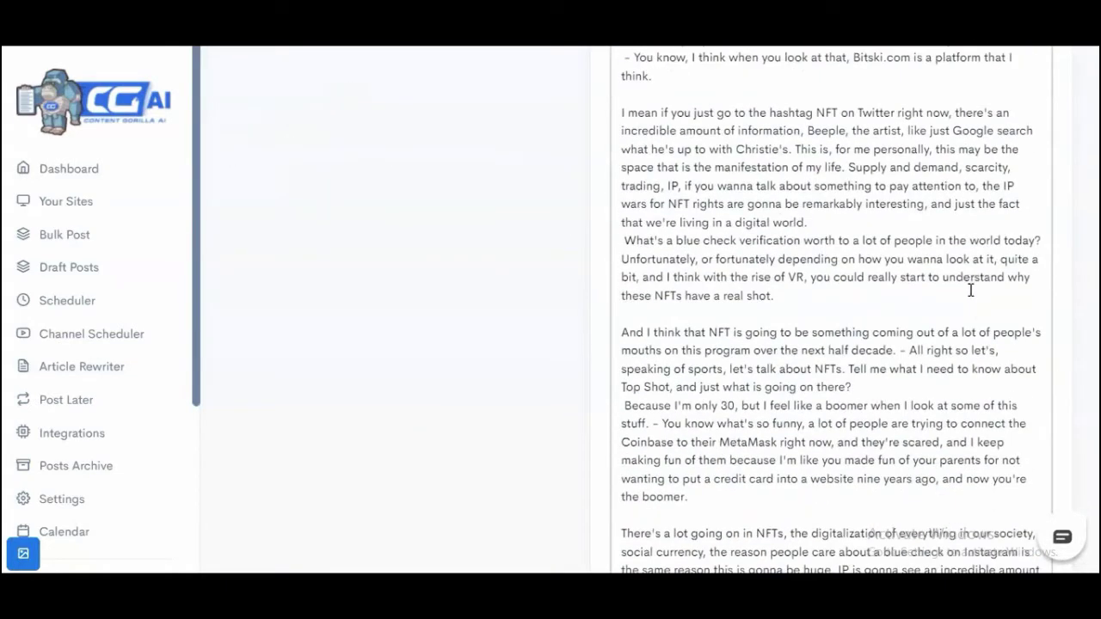
{"action": "scroll", "coordinate": [971, 291], "scroll_direction": "down", "scroll_amount": 4}
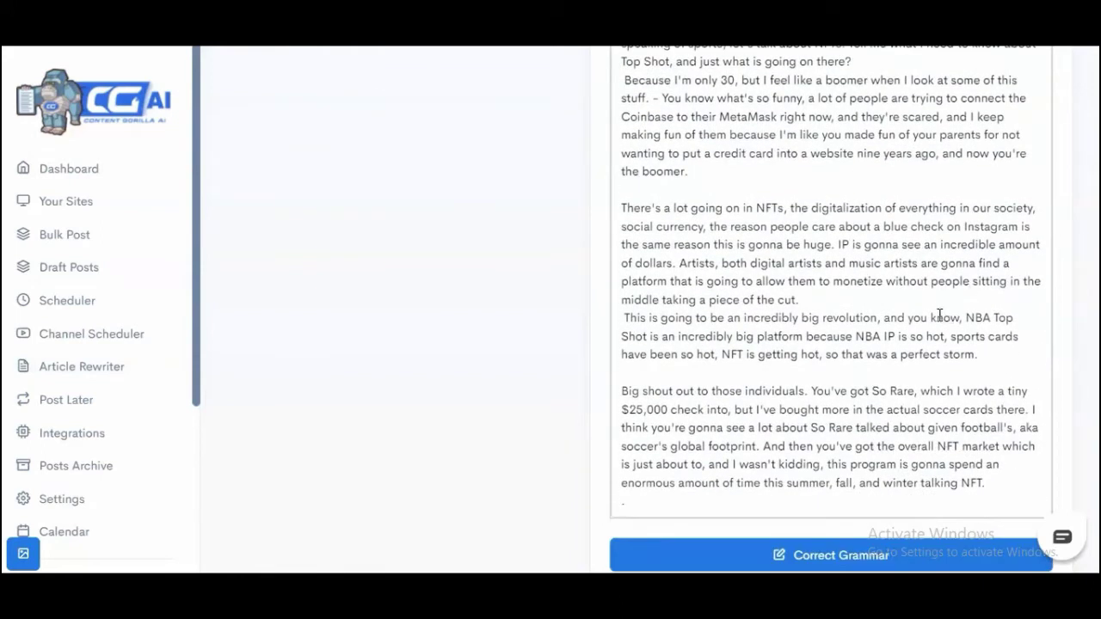
{"action": "left_click", "coordinate": [940, 311]}
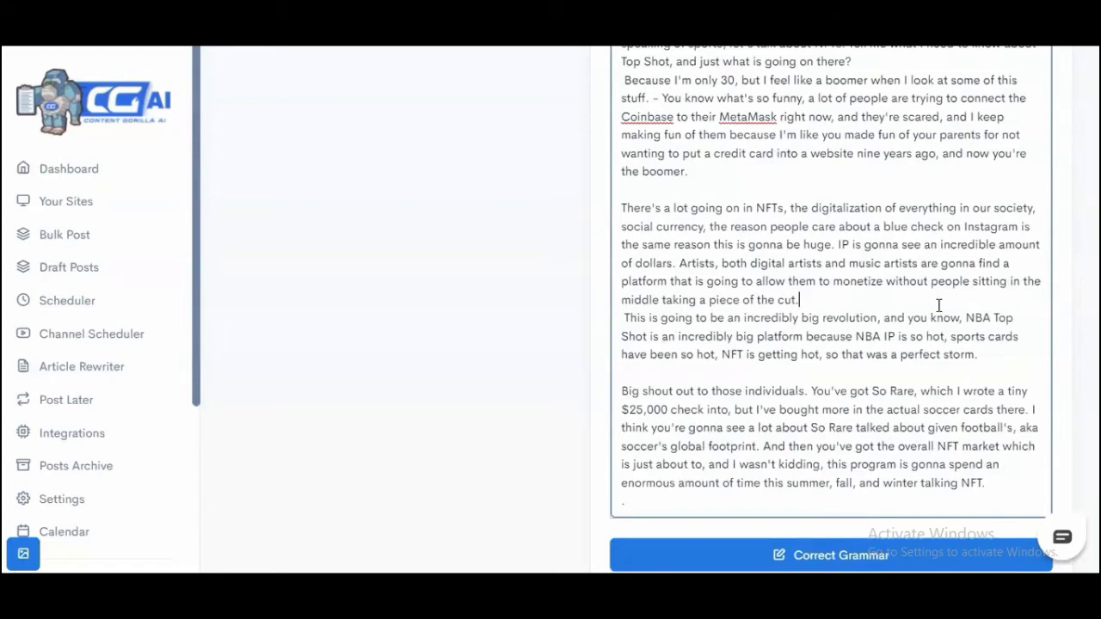
- Break the transcript into a new paragraph after 'Bucky O'Hare.'
{"action": "scroll", "coordinate": [944, 403], "scroll_direction": "up", "scroll_amount": 20}
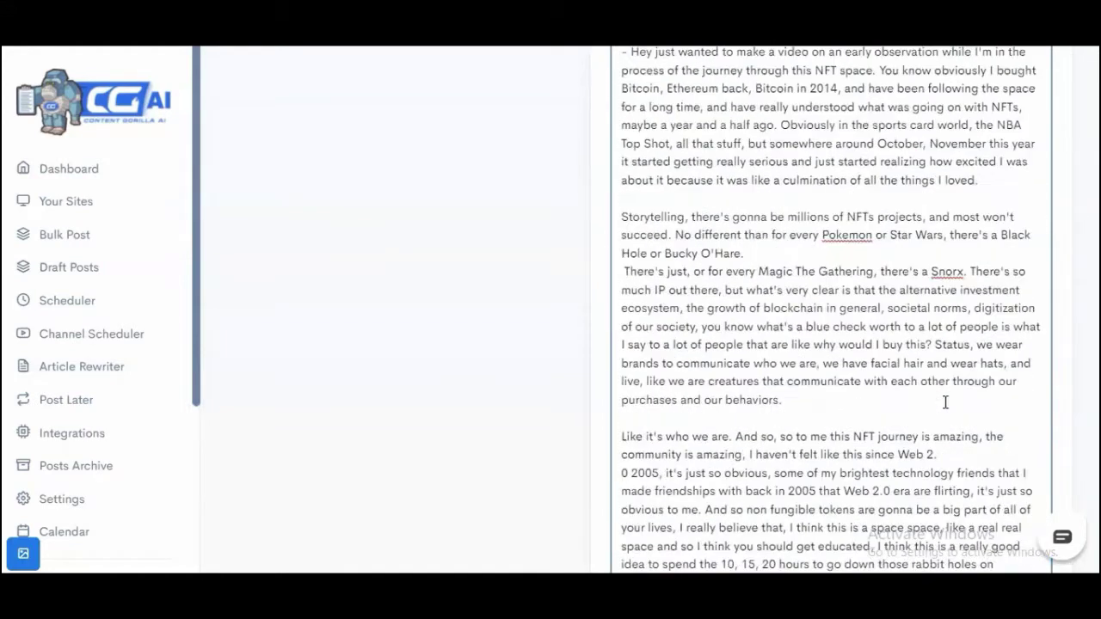
{"action": "scroll", "coordinate": [944, 403], "scroll_direction": "up", "scroll_amount": 4}
{"action": "scroll", "coordinate": [945, 402], "scroll_direction": "down", "scroll_amount": 1}
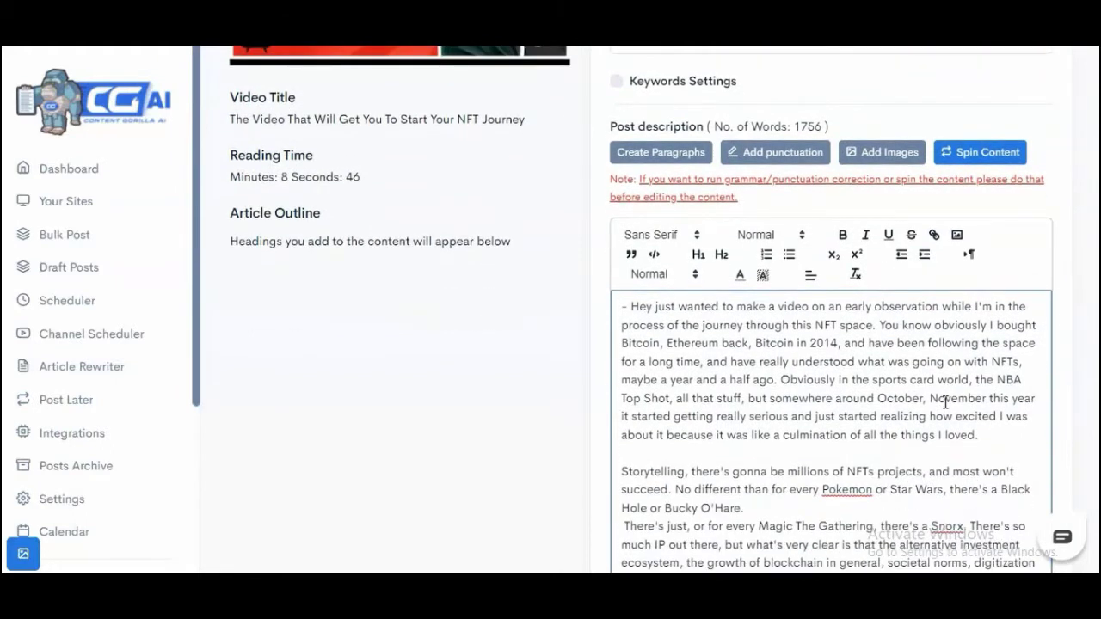
{"action": "scroll", "coordinate": [931, 449], "scroll_direction": "down", "scroll_amount": 2}
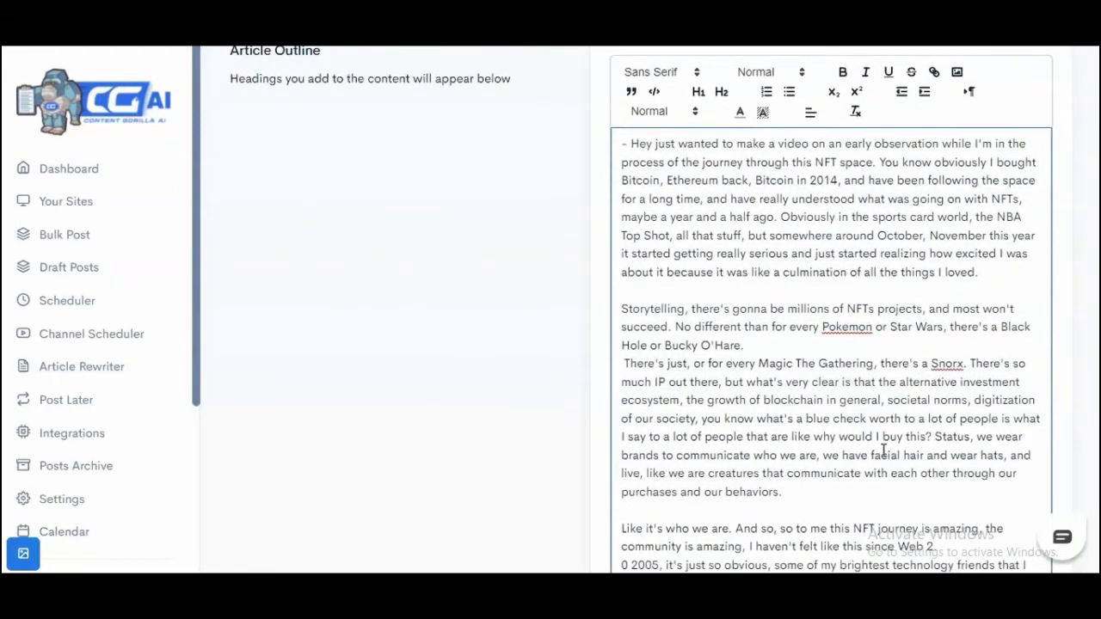
{"action": "left_click", "coordinate": [836, 350]}
{"action": "key", "text": "Return"}
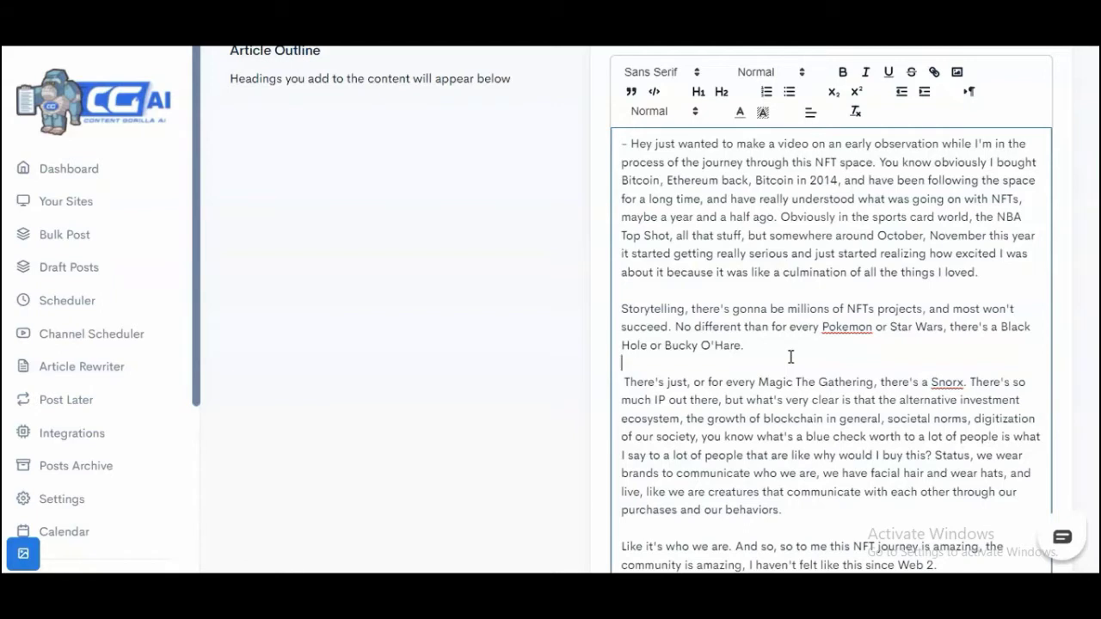
{"action": "scroll", "coordinate": [796, 348], "scroll_direction": "up", "scroll_amount": 2}
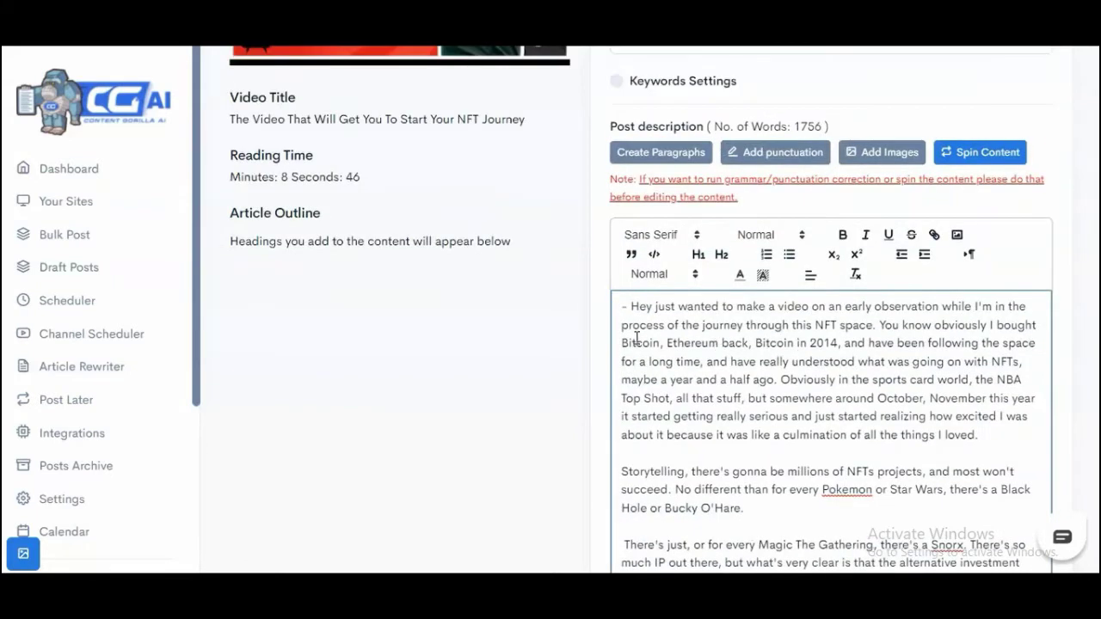
- Add an 'Overview' line at the top of the transcript as a Heading 1
{"action": "left_click", "coordinate": [622, 306]}
{"action": "key", "text": "Return"}
{"action": "key", "text": "Return"}
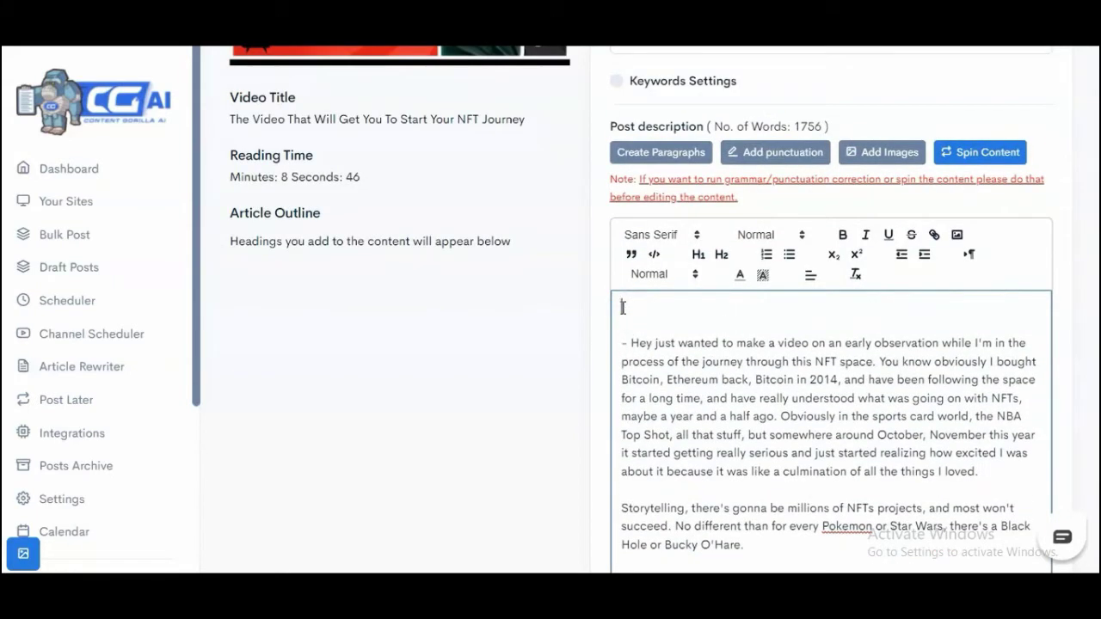
{"action": "type", "text": "Overview:"}
{"action": "triple_click", "coordinate": [622, 307]}
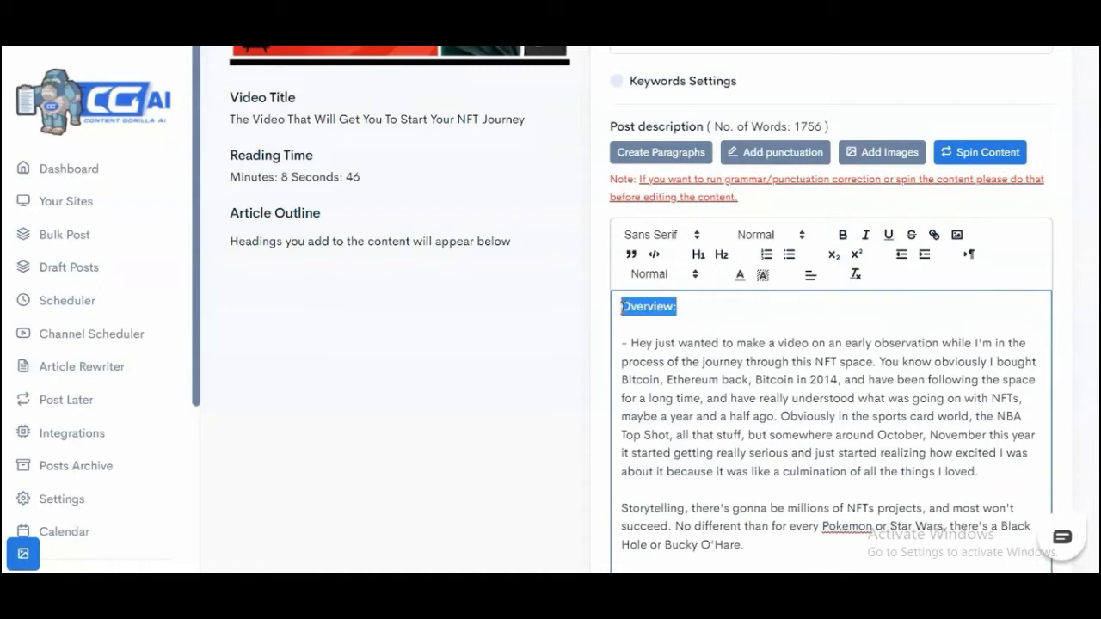
{"action": "left_click", "coordinate": [697, 255]}
- Move down the transcript to the end of the paragraph ending 'since Web 2.'
{"action": "left_click", "coordinate": [778, 327]}
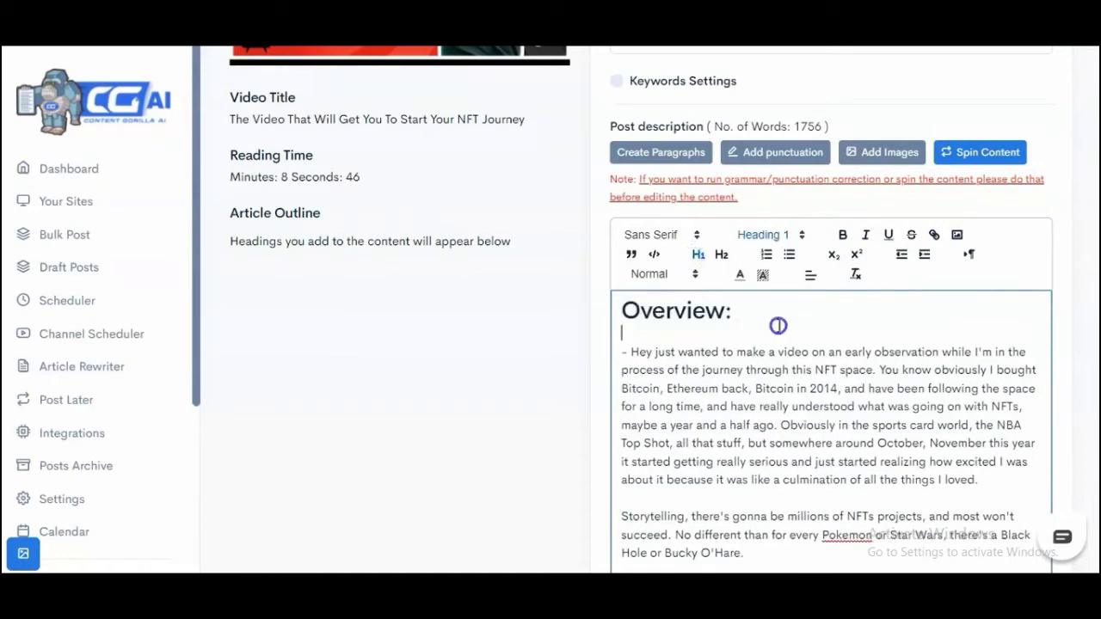
{"action": "scroll", "coordinate": [757, 331], "scroll_direction": "down", "scroll_amount": 2}
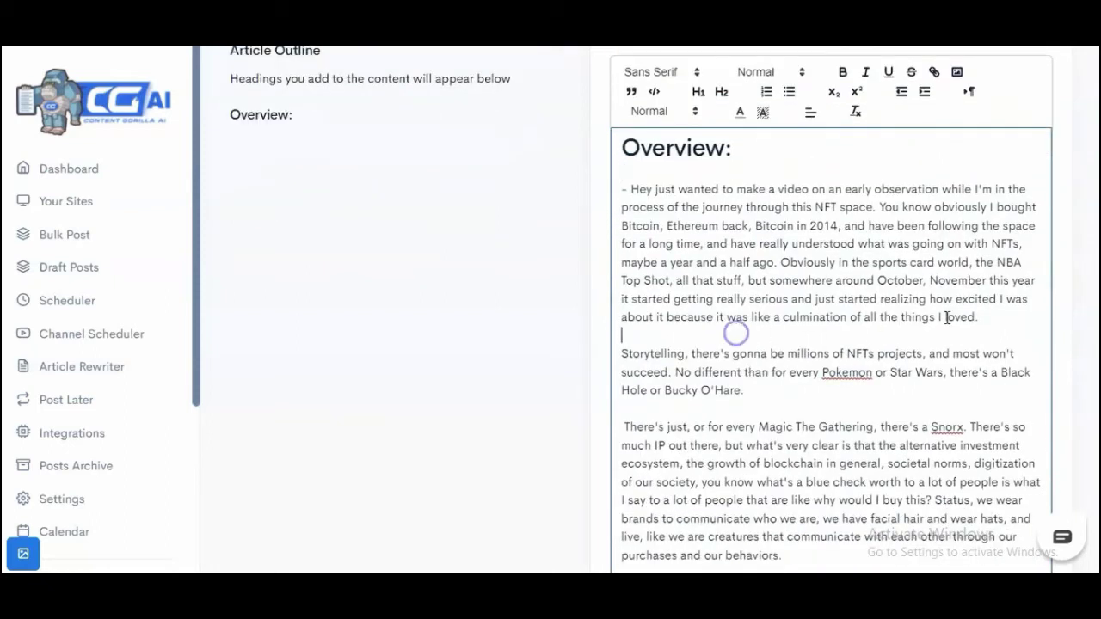
{"action": "scroll", "coordinate": [860, 344], "scroll_direction": "down", "scroll_amount": 1}
{"action": "scroll", "coordinate": [774, 284], "scroll_direction": "down", "scroll_amount": 2}
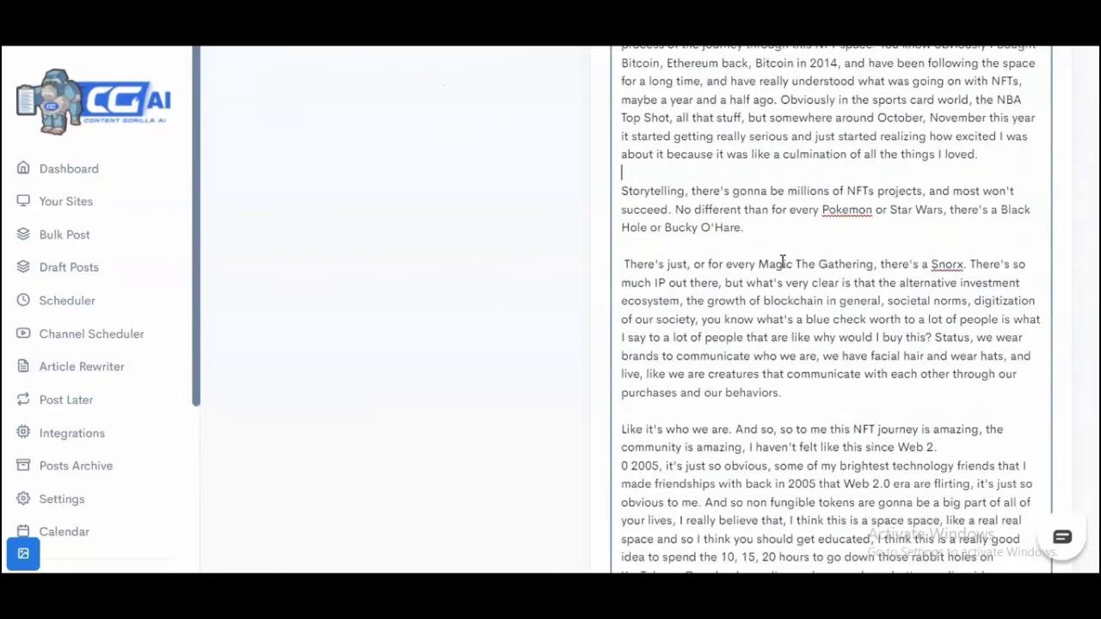
{"action": "left_click", "coordinate": [787, 228]}
{"action": "scroll", "coordinate": [789, 338], "scroll_direction": "down", "scroll_amount": 1}
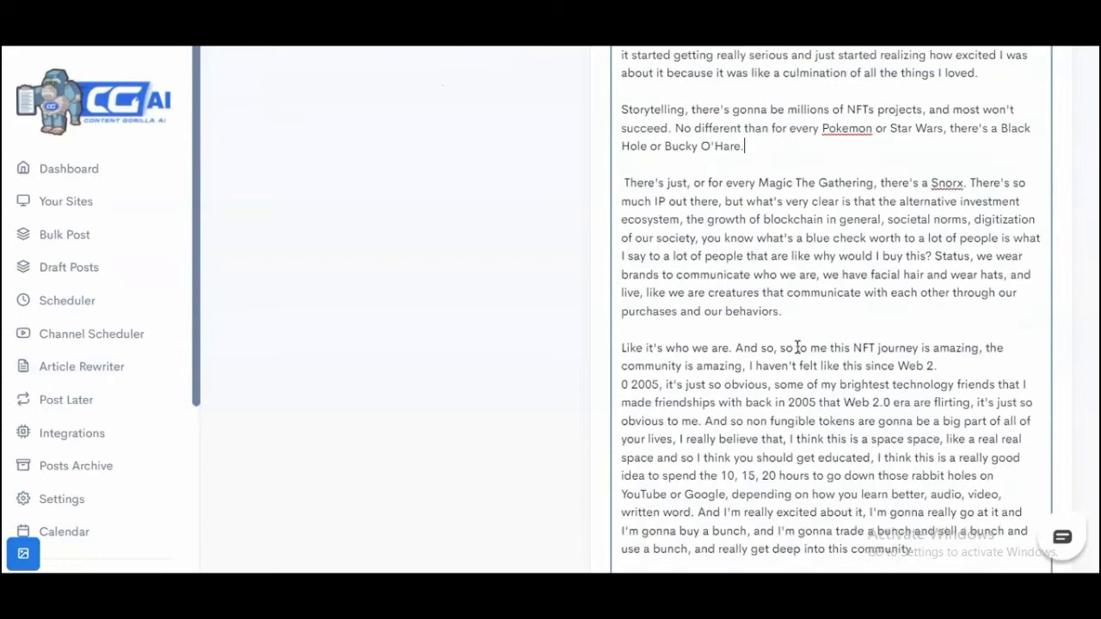
{"action": "left_click", "coordinate": [801, 314]}
{"action": "left_click", "coordinate": [955, 363]}
- Insert a new line 'What is an NFT?' there and select it
{"action": "key", "text": "Return"}
{"action": "key", "text": "Return"}
{"action": "key", "text": "Return"}
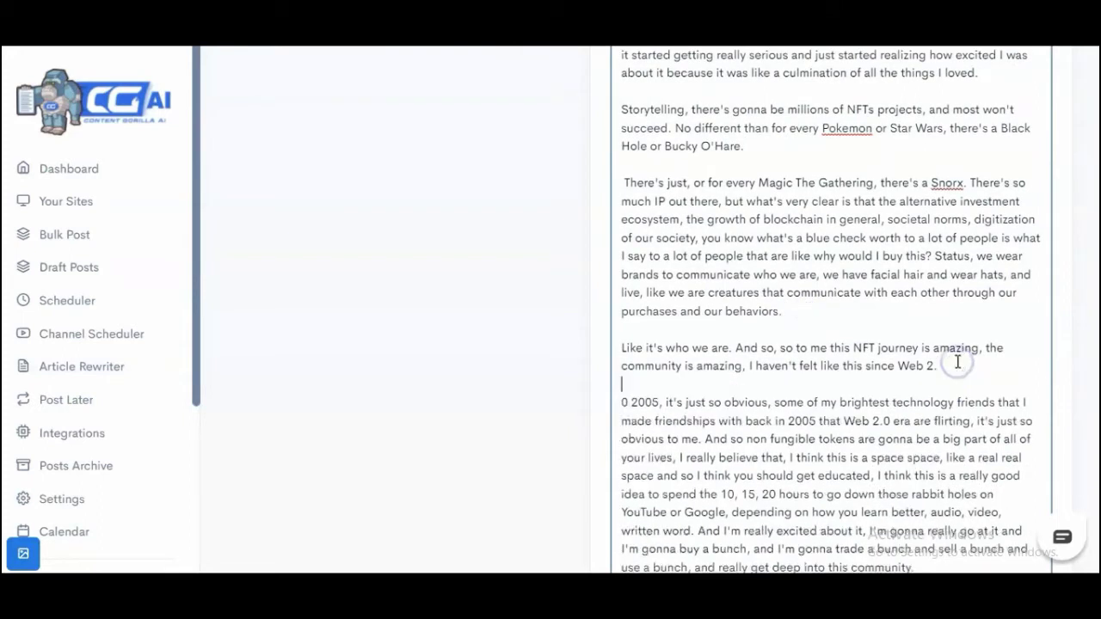
{"action": "type", "text": "What is a"}
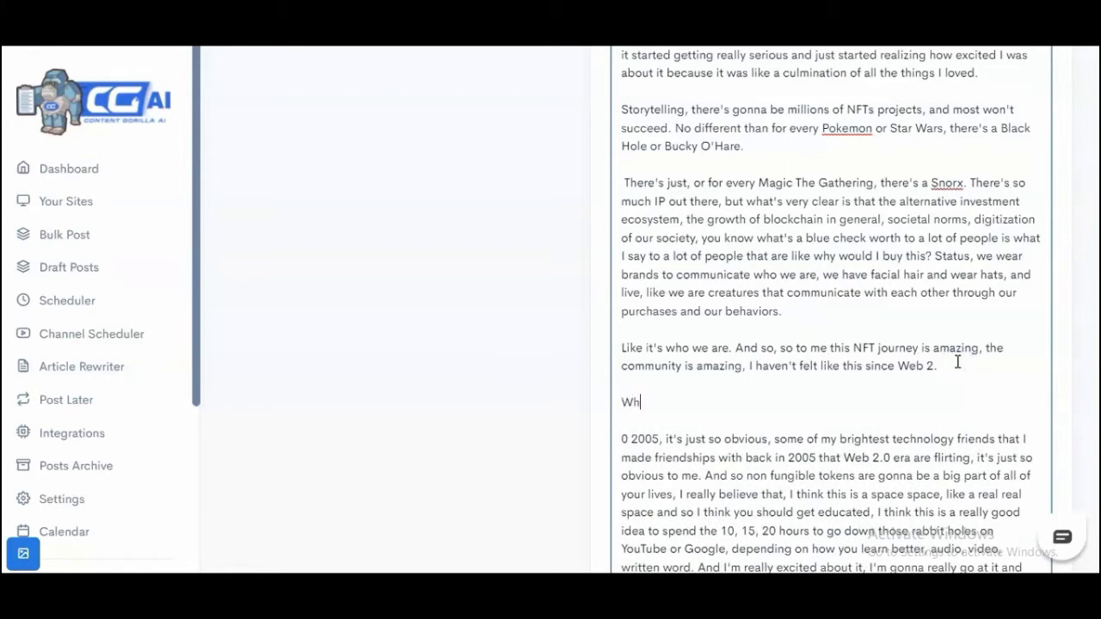
{"action": "key", "text": "BackSpace"}
{"action": "type", "text": "an "}
{"action": "type", "text": "ANF"}
{"action": "key", "text": "BackSpace"}
{"action": "key", "text": "BackSpace"}
{"action": "key", "text": "BackSpace"}
{"action": "type", "text": "NFT?"}
{"action": "scroll", "coordinate": [733, 392], "scroll_direction": "down", "scroll_amount": 1}
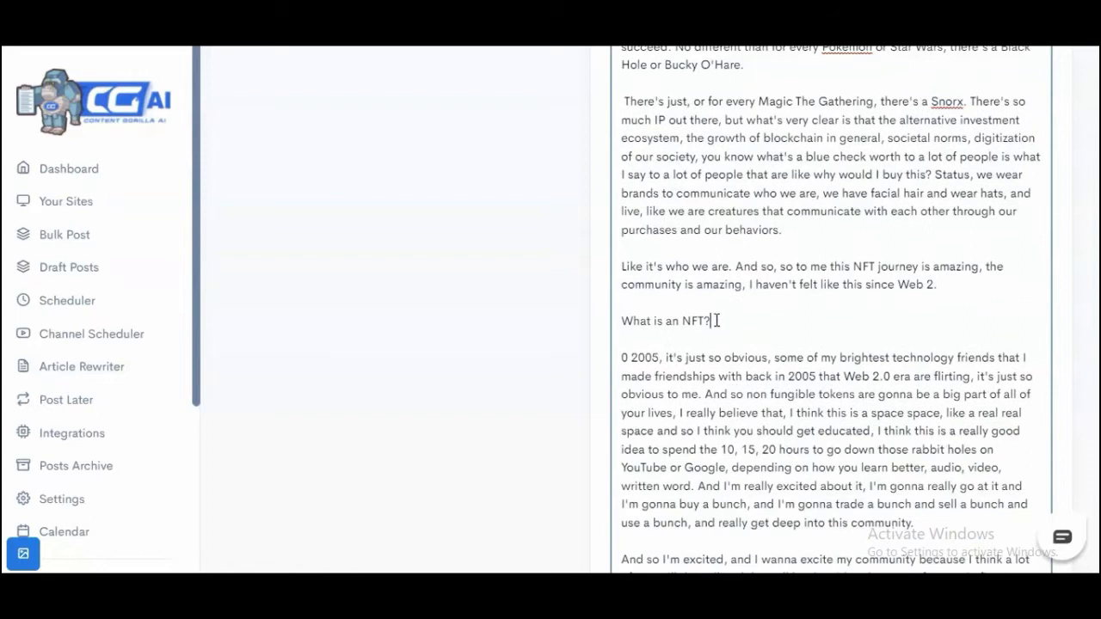
{"action": "left_click_drag", "start_coordinate": [713, 320], "coordinate": [621, 319]}
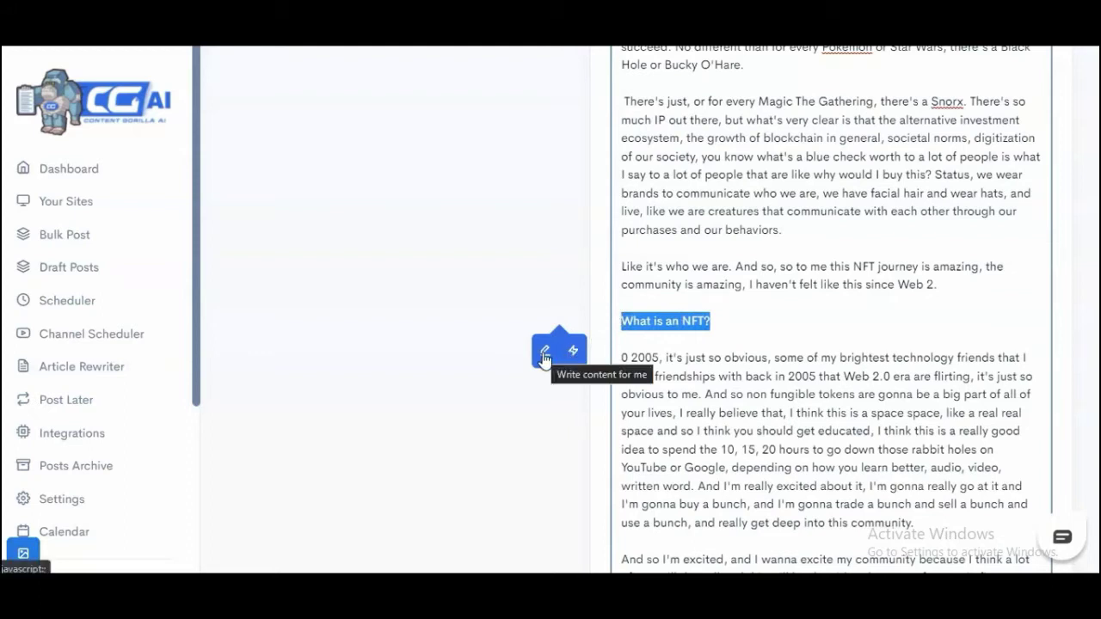
- AI-expand the 'What is an NFT?' line in the voice of Gary Vaynerchuk
{"action": "left_click", "coordinate": [543, 355]}
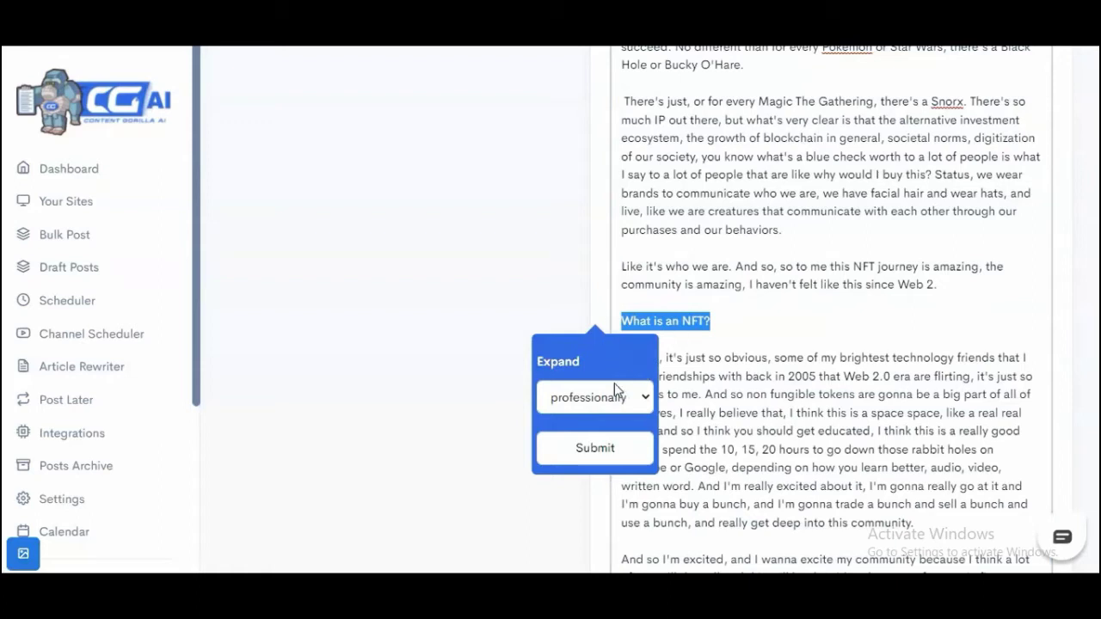
{"action": "scroll", "coordinate": [611, 388], "scroll_direction": "down", "scroll_amount": 1}
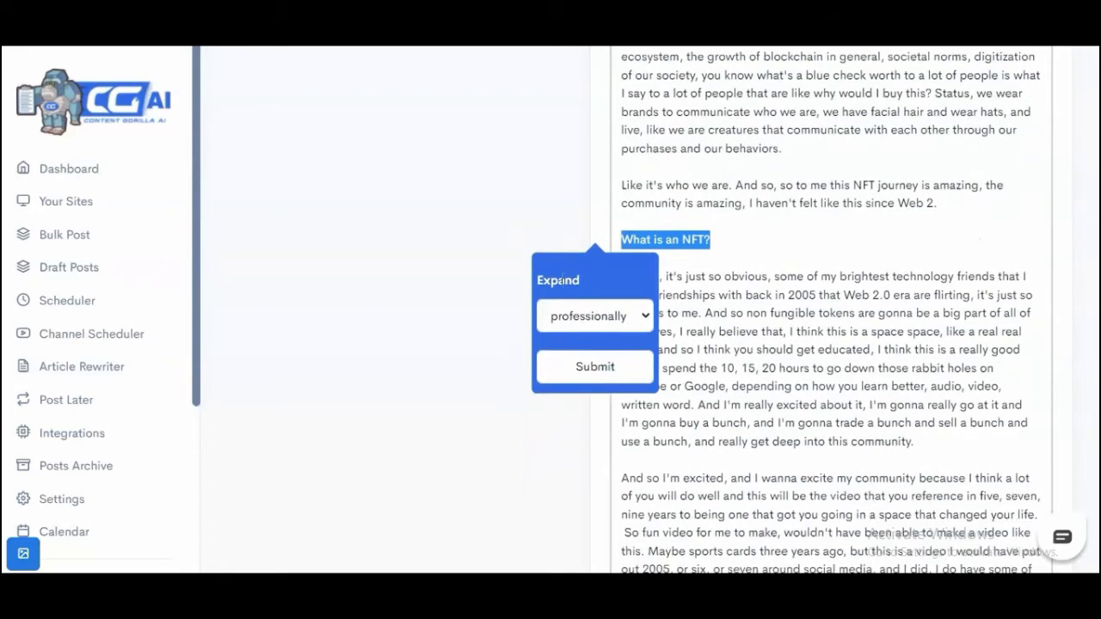
{"action": "left_click", "coordinate": [595, 313]}
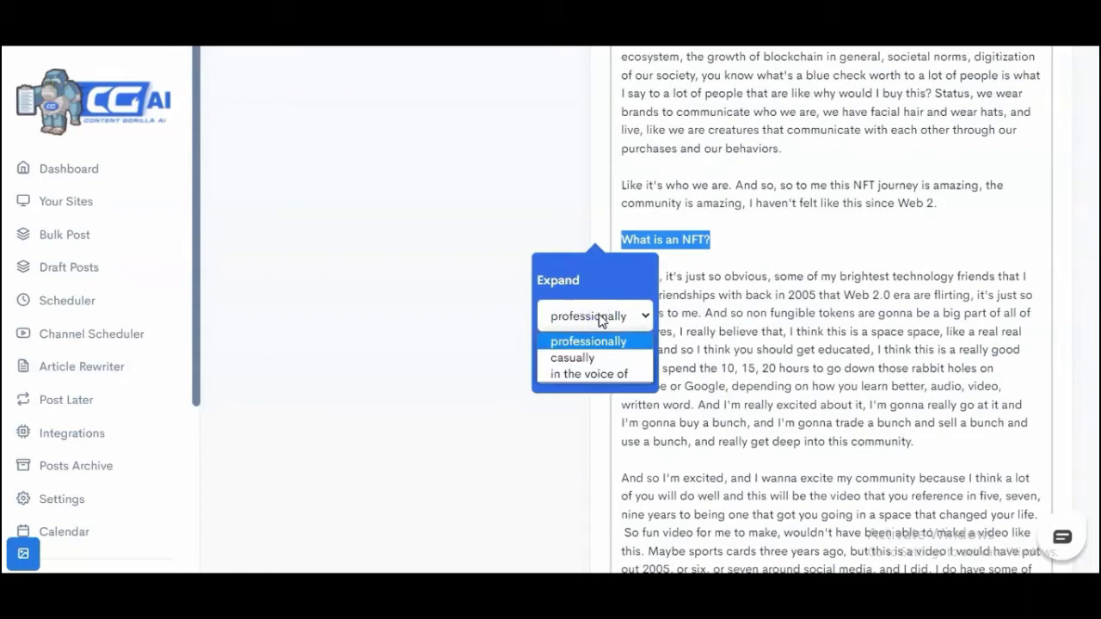
{"action": "left_click", "coordinate": [609, 375]}
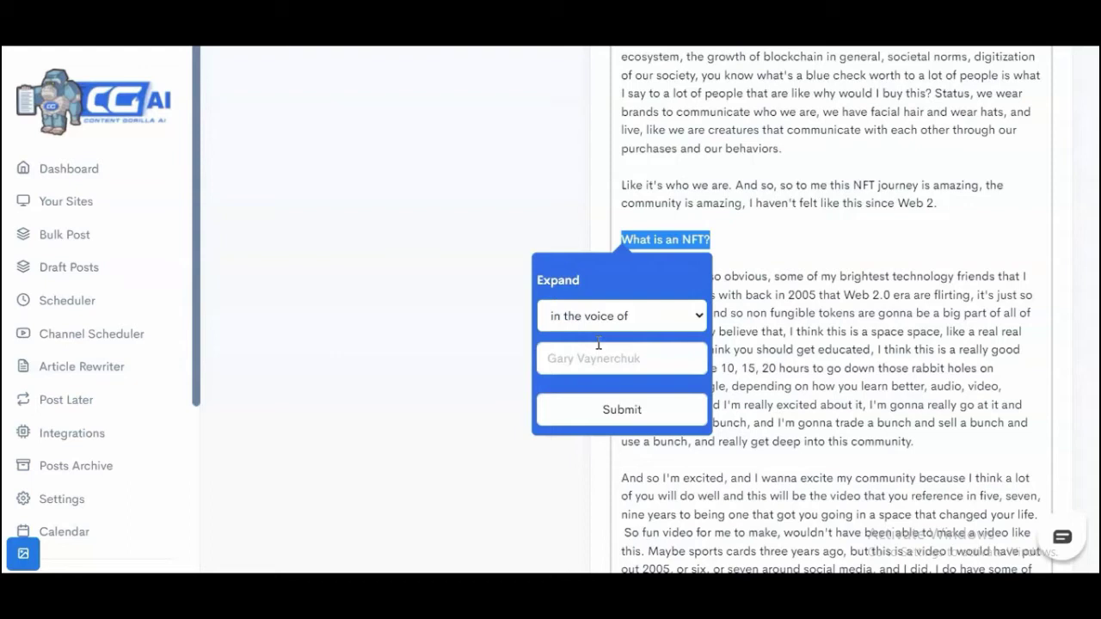
{"action": "left_click", "coordinate": [614, 369]}
{"action": "type", "text": "Gary"}
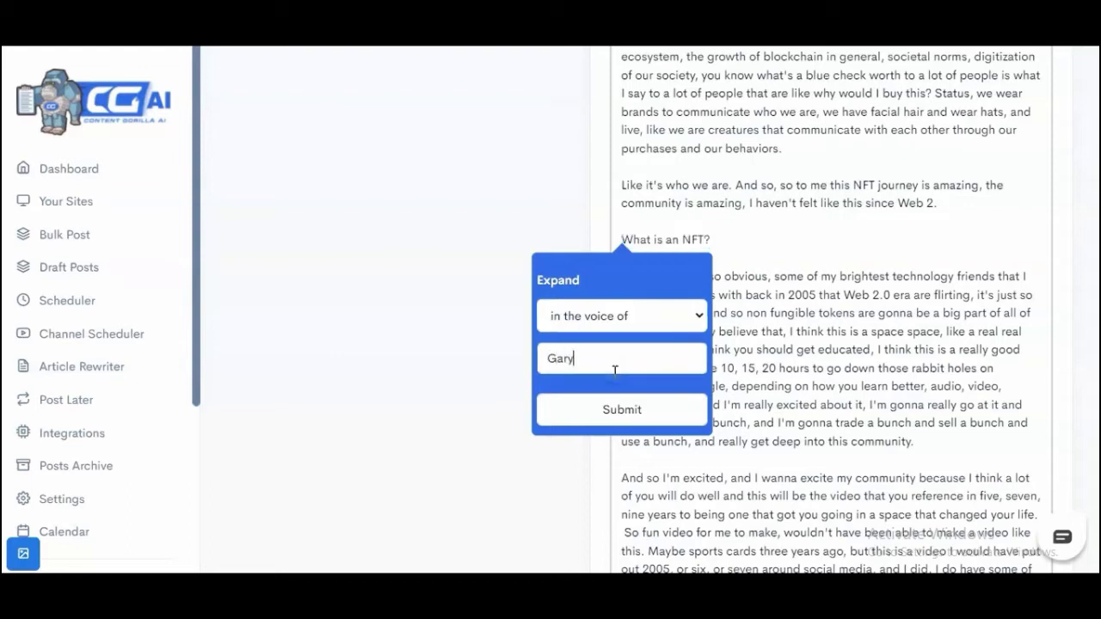
{"action": "type", "text": " Vaynerchuk"}
{"action": "left_click", "coordinate": [607, 410]}
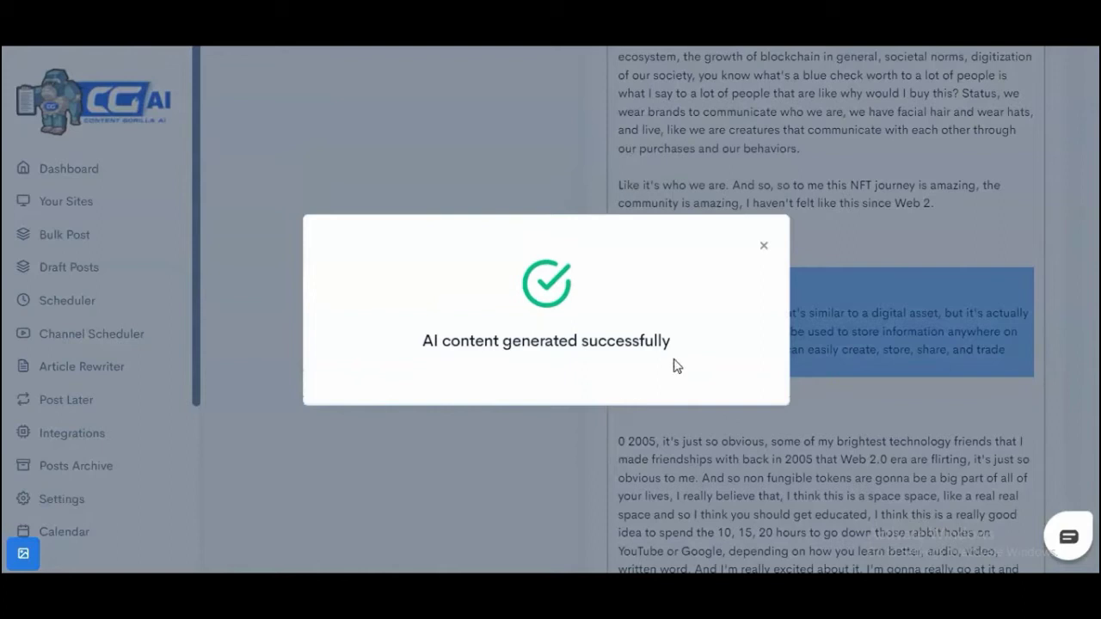
- Close the success message and select the opening words of the generated NFT paragraph
{"action": "left_click", "coordinate": [764, 245]}
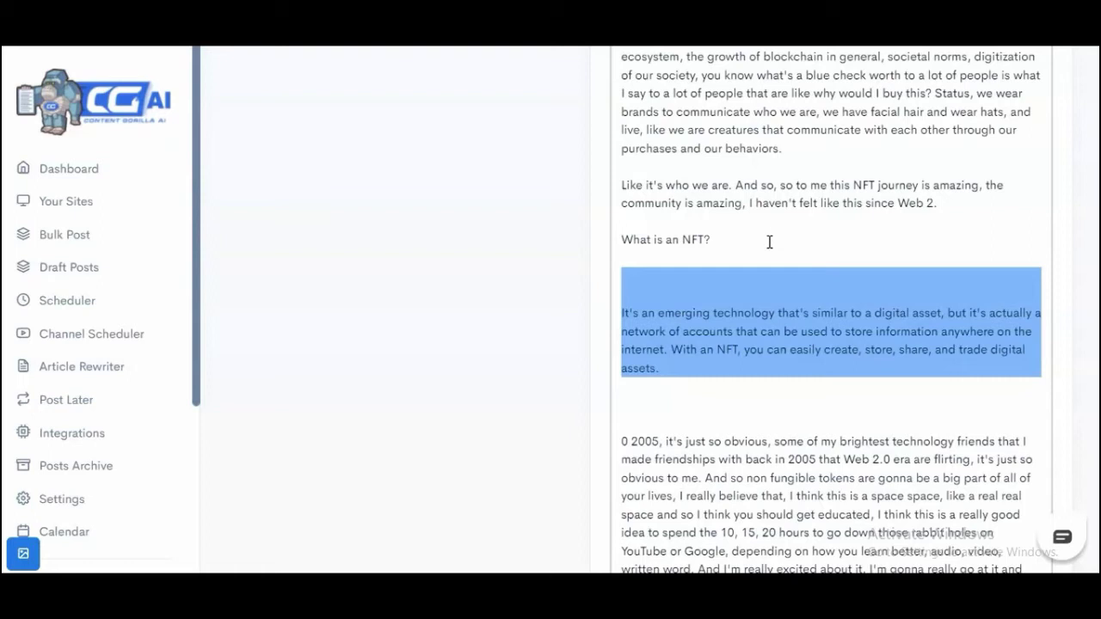
{"action": "left_click", "coordinate": [769, 260]}
{"action": "left_click", "coordinate": [769, 282]}
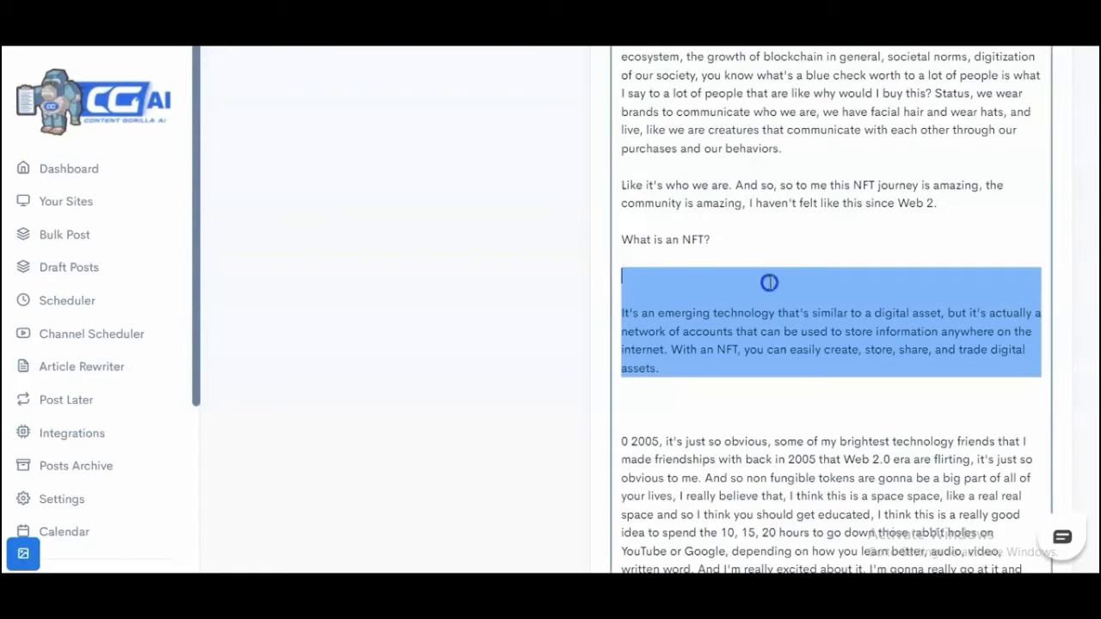
{"action": "left_click", "coordinate": [634, 324]}
{"action": "left_click_drag", "start_coordinate": [623, 314], "coordinate": [658, 314]}
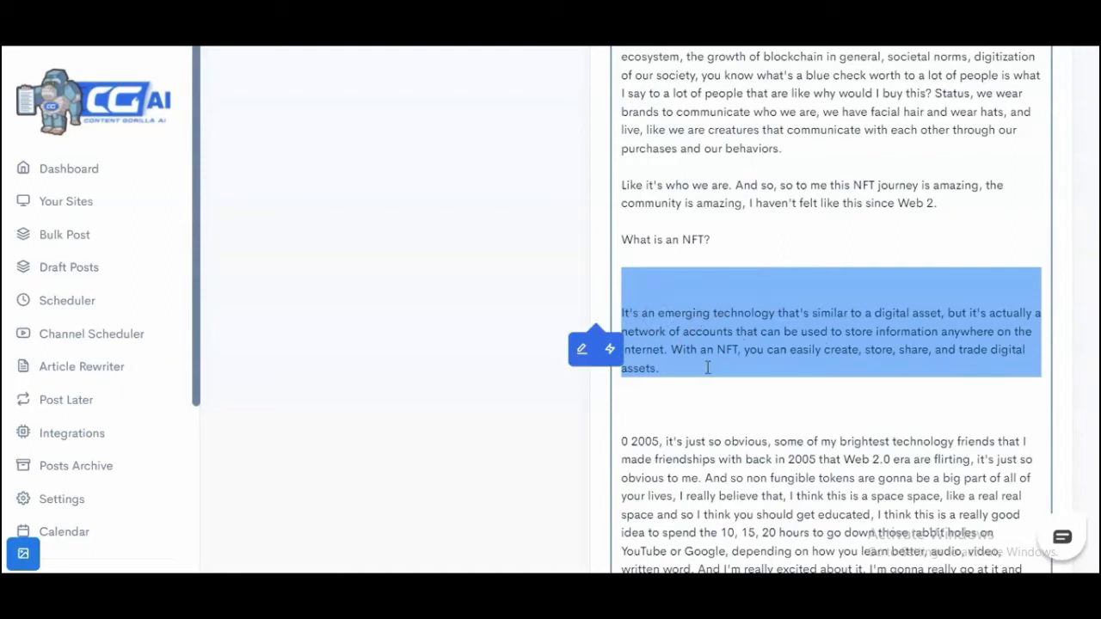
- Format the 'What is an NFT?' line as Heading 1
{"action": "left_click", "coordinate": [707, 367]}
{"action": "left_click", "coordinate": [918, 376]}
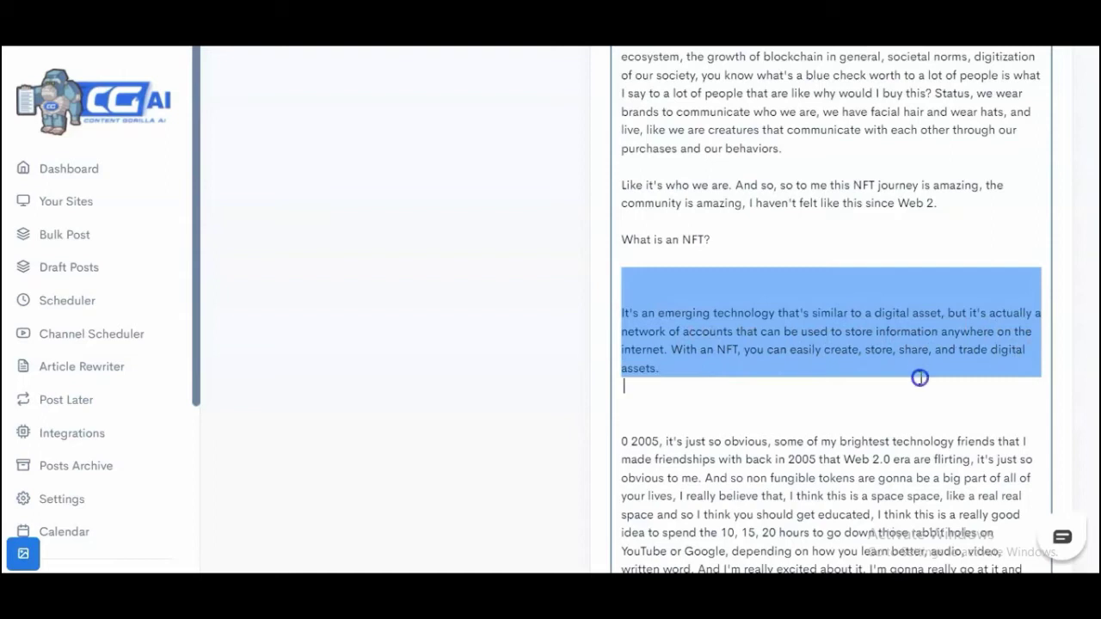
{"action": "scroll", "coordinate": [695, 365], "scroll_direction": "up", "scroll_amount": 1}
{"action": "scroll", "coordinate": [695, 365], "scroll_direction": "down", "scroll_amount": 1}
{"action": "triple_click", "coordinate": [697, 240]}
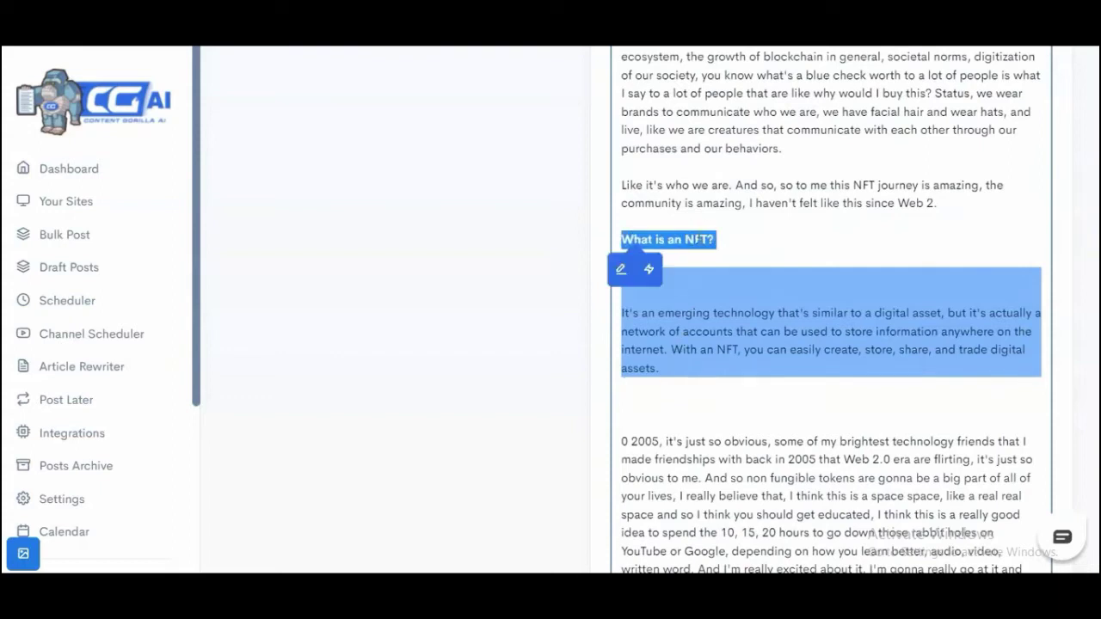
{"action": "scroll", "coordinate": [712, 260], "scroll_direction": "up", "scroll_amount": 5}
{"action": "left_click", "coordinate": [698, 91]}
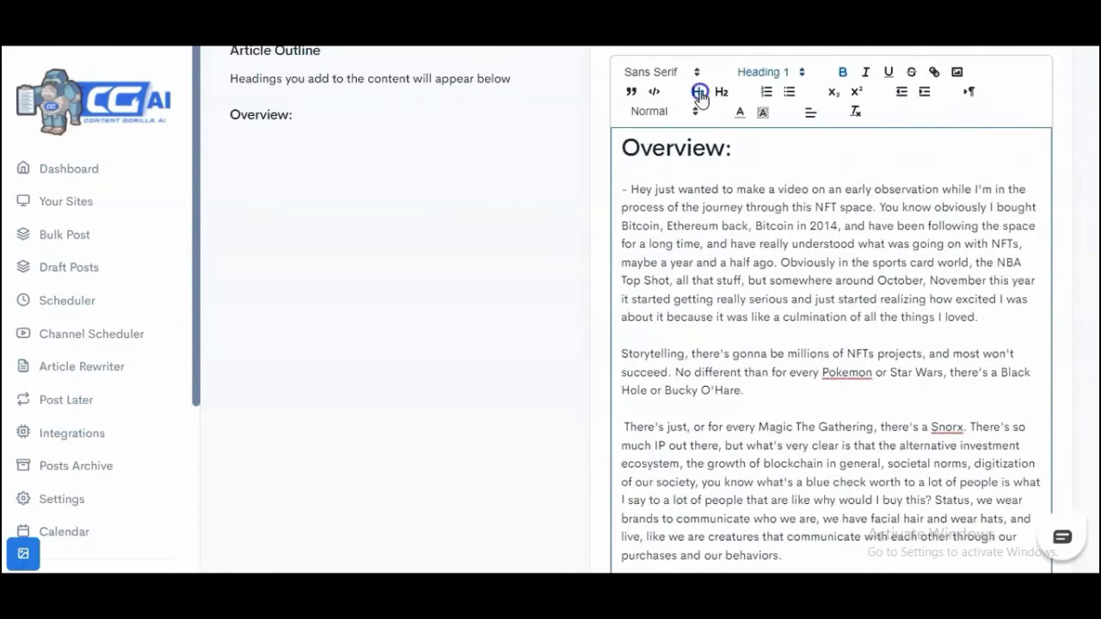
- Deselect the heading and scroll further down the article
{"action": "scroll", "coordinate": [765, 350], "scroll_direction": "down", "scroll_amount": 4}
{"action": "left_click", "coordinate": [789, 386]}
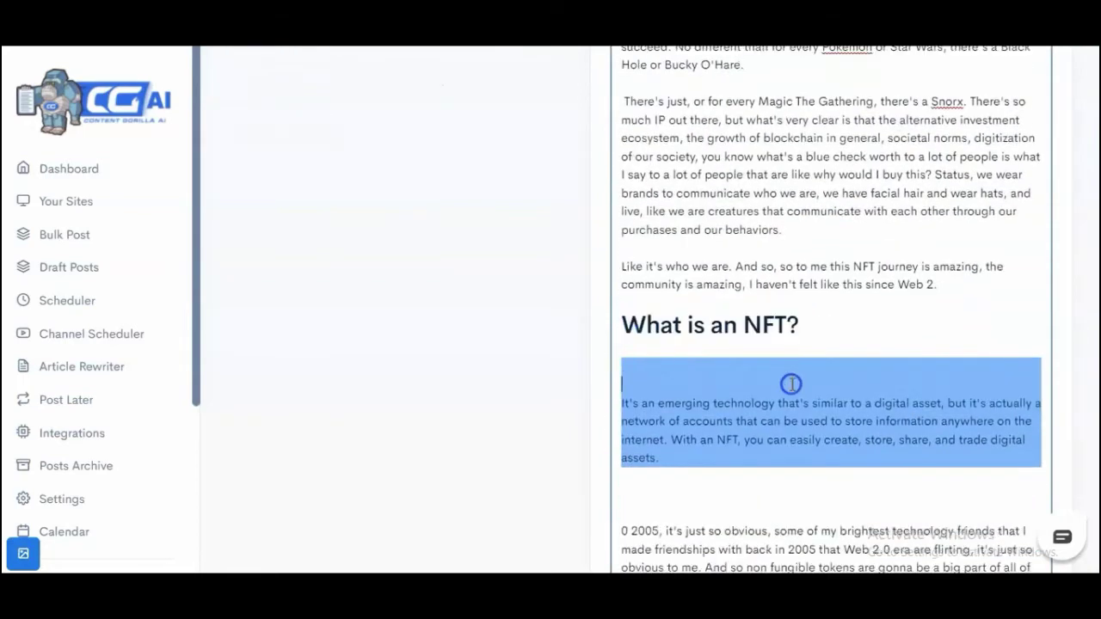
{"action": "scroll", "coordinate": [792, 385], "scroll_direction": "down", "scroll_amount": 3}
{"action": "scroll", "coordinate": [793, 386], "scroll_direction": "down", "scroll_amount": 3}
{"action": "left_click", "coordinate": [941, 205]}
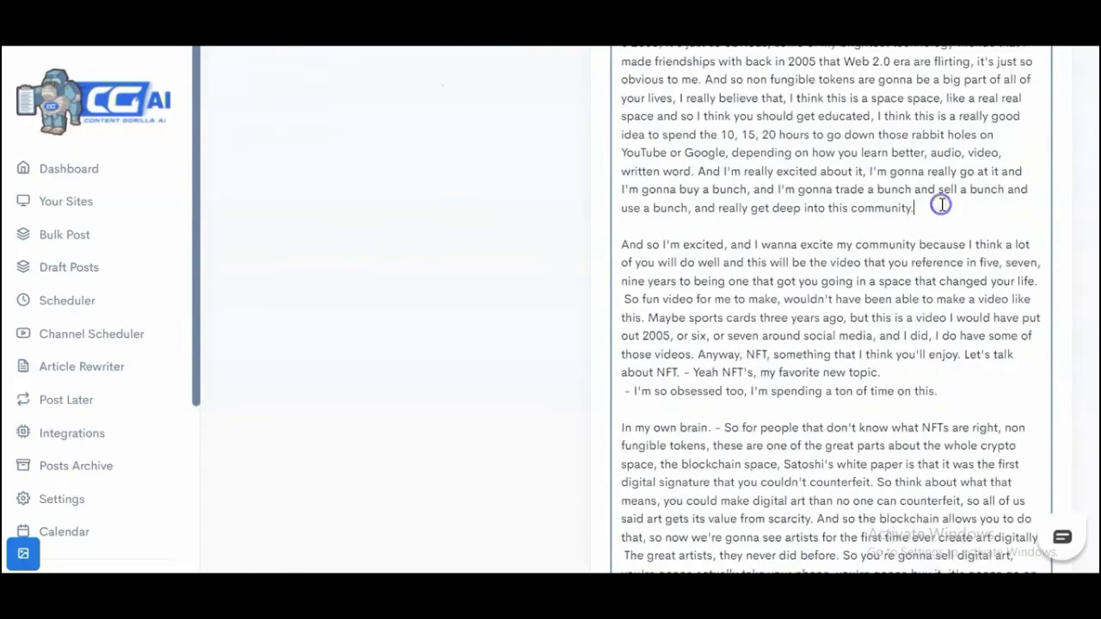
{"action": "scroll", "coordinate": [945, 331], "scroll_direction": "down", "scroll_amount": 2}
{"action": "scroll", "coordinate": [945, 331], "scroll_direction": "down", "scroll_amount": 20}
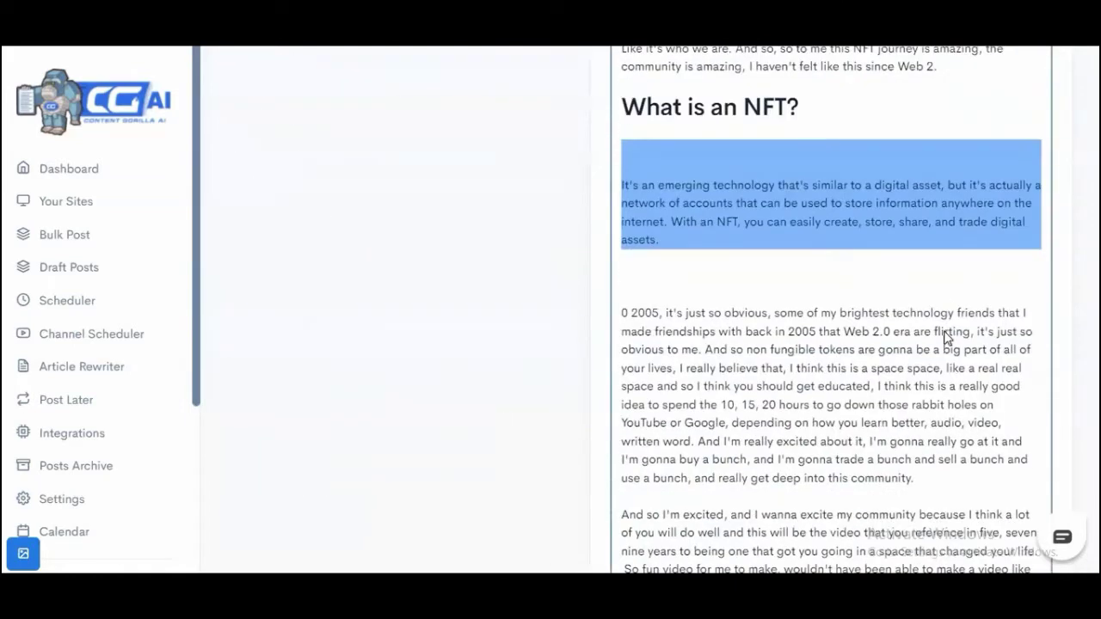
{"action": "scroll", "coordinate": [945, 336], "scroll_direction": "down", "scroll_amount": 1}
{"action": "scroll", "coordinate": [945, 336], "scroll_direction": "down", "scroll_amount": 1}
- Add a new 'Future of NFT' line after the paragraph ending 'time on this.'
{"action": "left_click", "coordinate": [954, 320]}
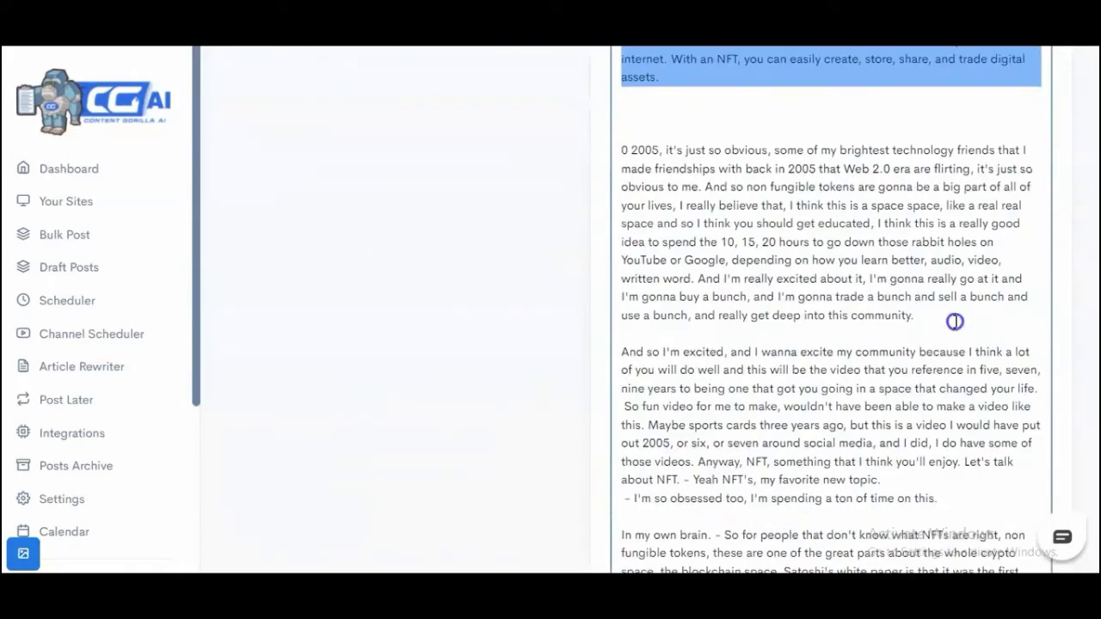
{"action": "scroll", "coordinate": [956, 322], "scroll_direction": "down", "scroll_amount": 3}
{"action": "scroll", "coordinate": [956, 322], "scroll_direction": "up", "scroll_amount": 1}
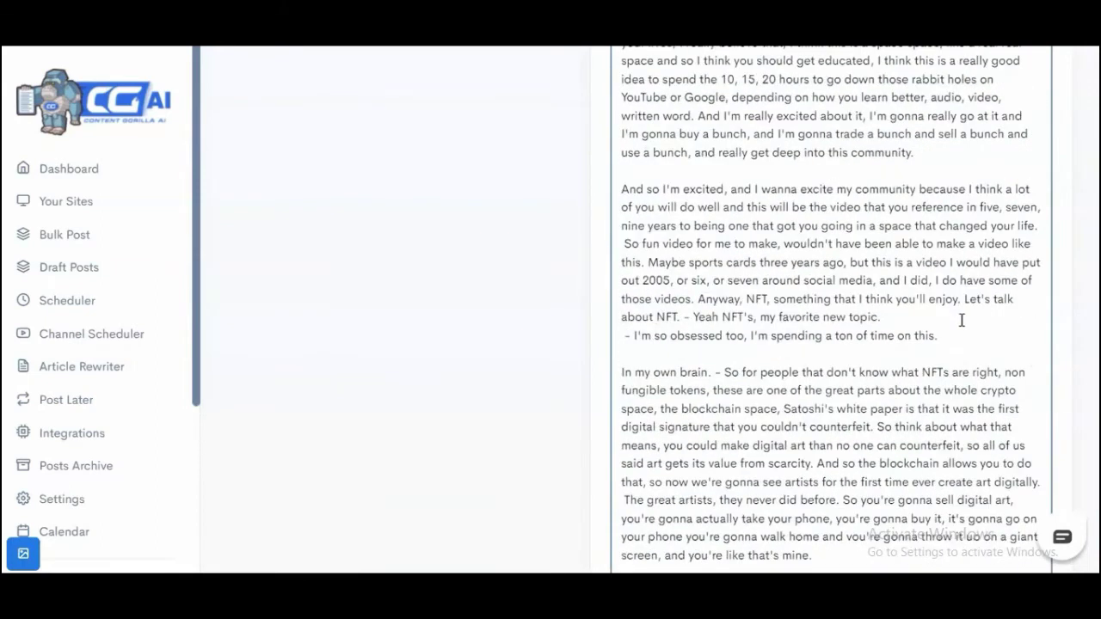
{"action": "left_click", "coordinate": [970, 335]}
{"action": "key", "text": "Return"}
{"action": "key", "text": "Return"}
{"action": "key", "text": "Return"}
{"action": "key", "text": "Return"}
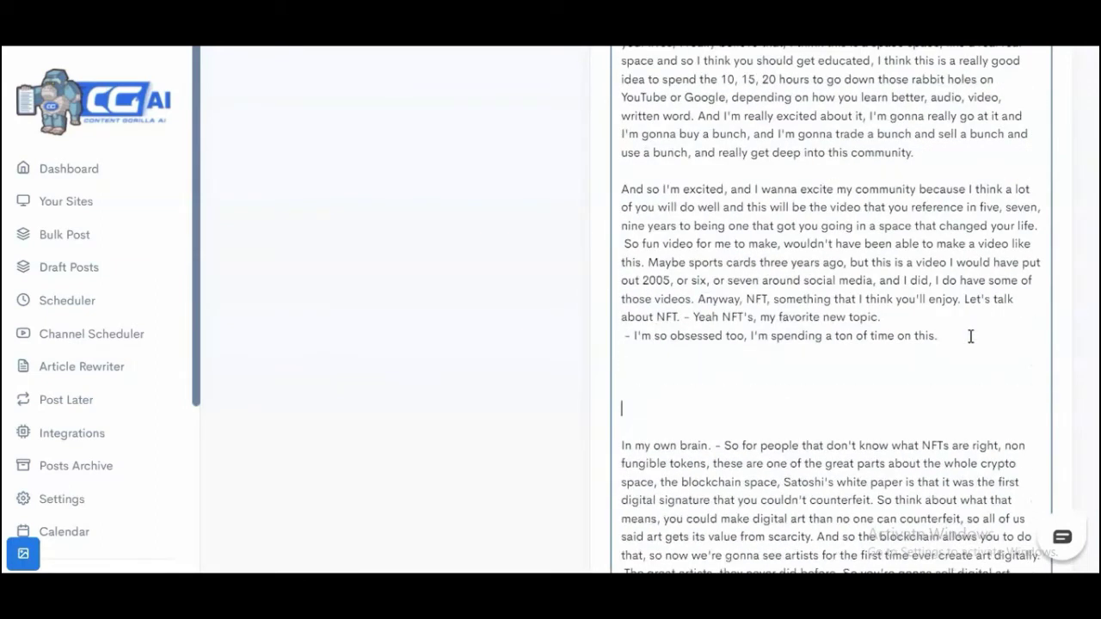
{"action": "left_click", "coordinate": [933, 390]}
{"action": "type", "text": "N"}
{"action": "type", "text": "uture of NFT"}
{"action": "key", "text": "ctrl+shift+Left"}
{"action": "key", "text": "ctrl+shift+Left"}
{"action": "key", "text": "ctrl+shift+Left"}
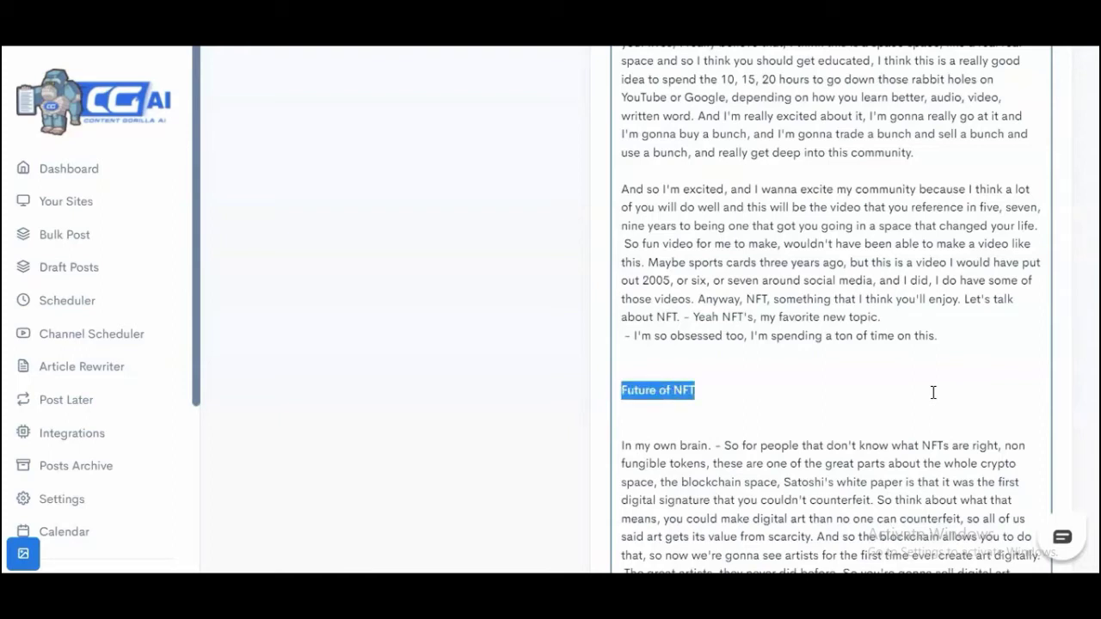
- AI-expand 'Future of NFT' in the voice of Will Smith and close the success message
{"action": "left_click", "coordinate": [645, 389]}
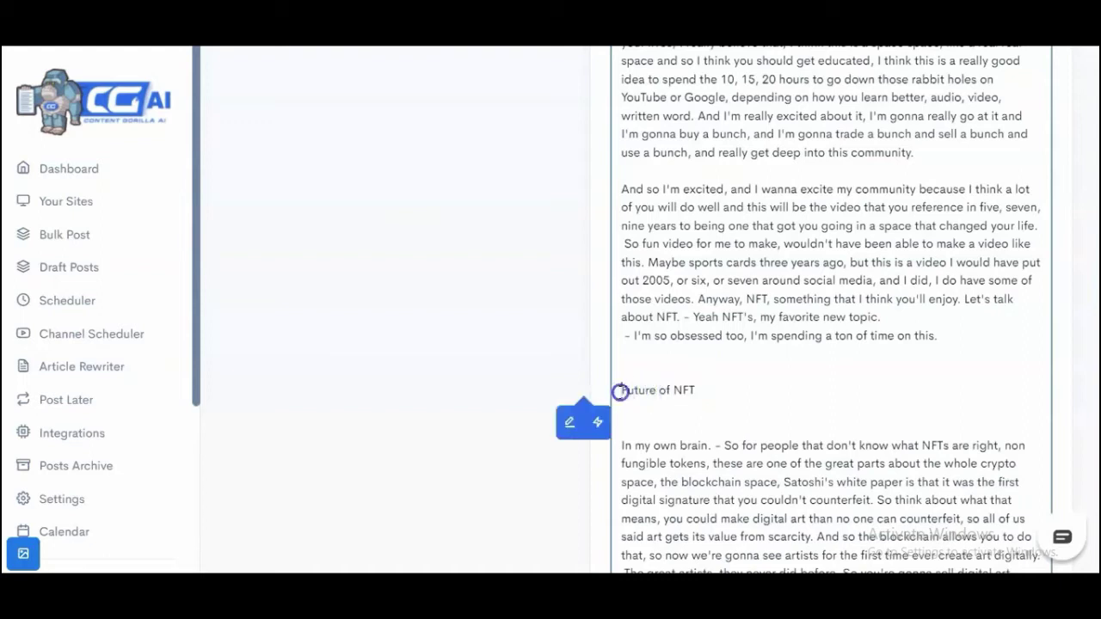
{"action": "left_click_drag", "start_coordinate": [620, 389], "coordinate": [723, 391]}
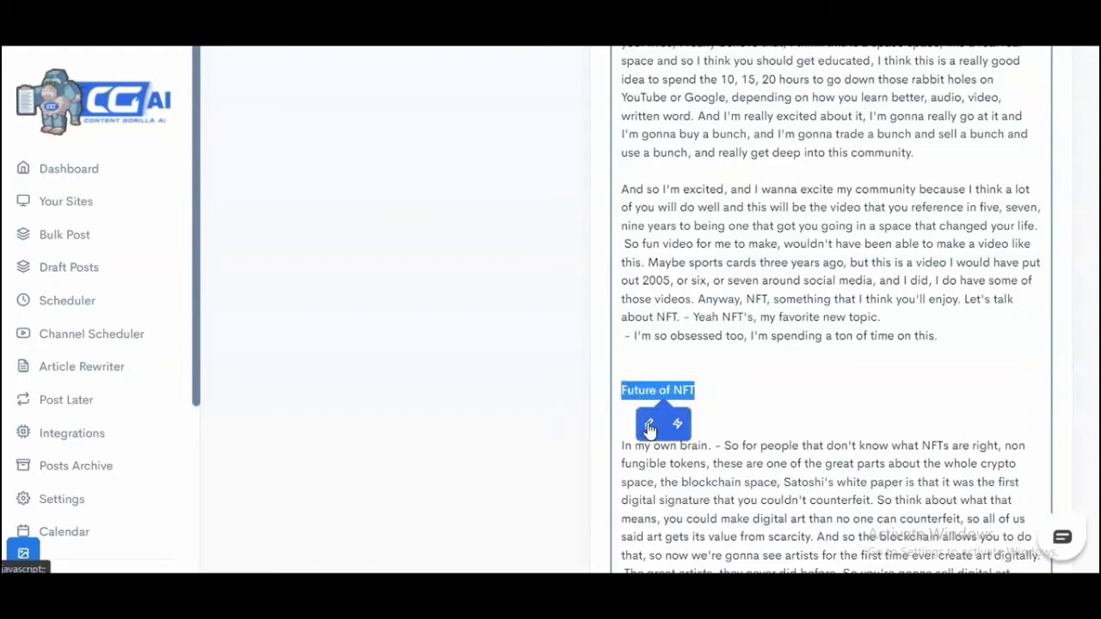
{"action": "left_click", "coordinate": [649, 427]}
{"action": "left_click", "coordinate": [696, 473]}
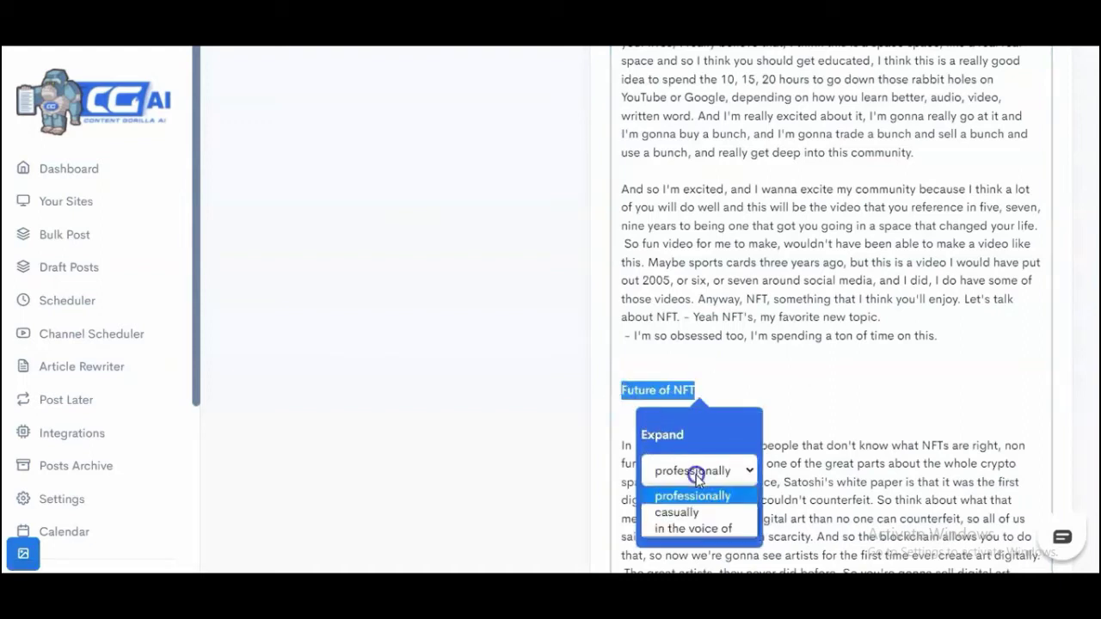
{"action": "left_click", "coordinate": [709, 525]}
{"action": "scroll", "coordinate": [737, 437], "scroll_direction": "down", "scroll_amount": 1}
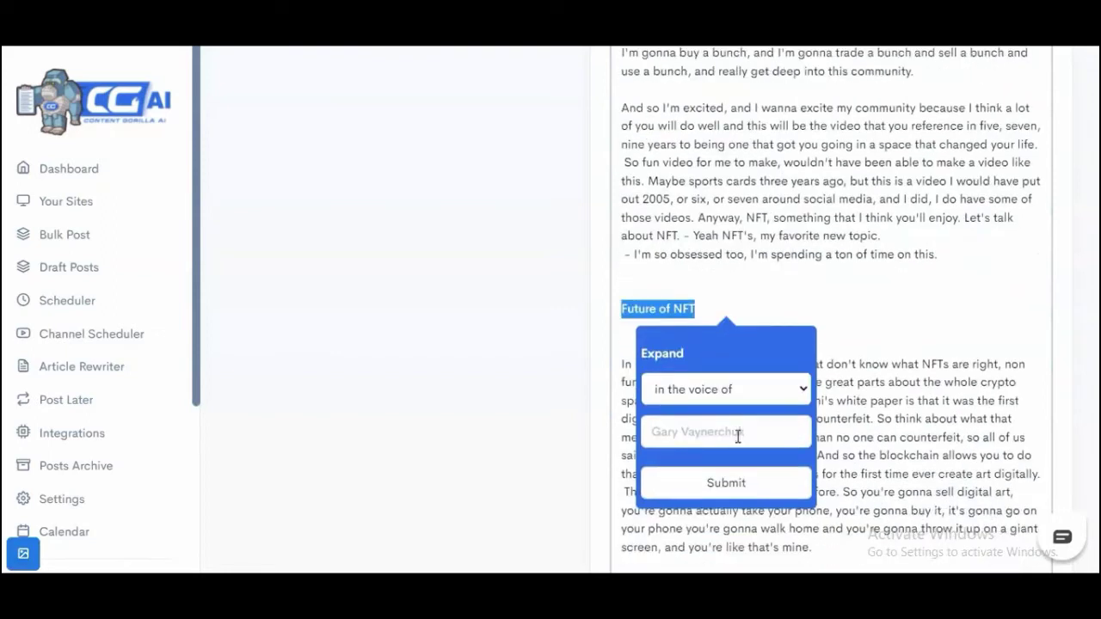
{"action": "left_click", "coordinate": [737, 435]}
{"action": "type", "text": "Will Sm"}
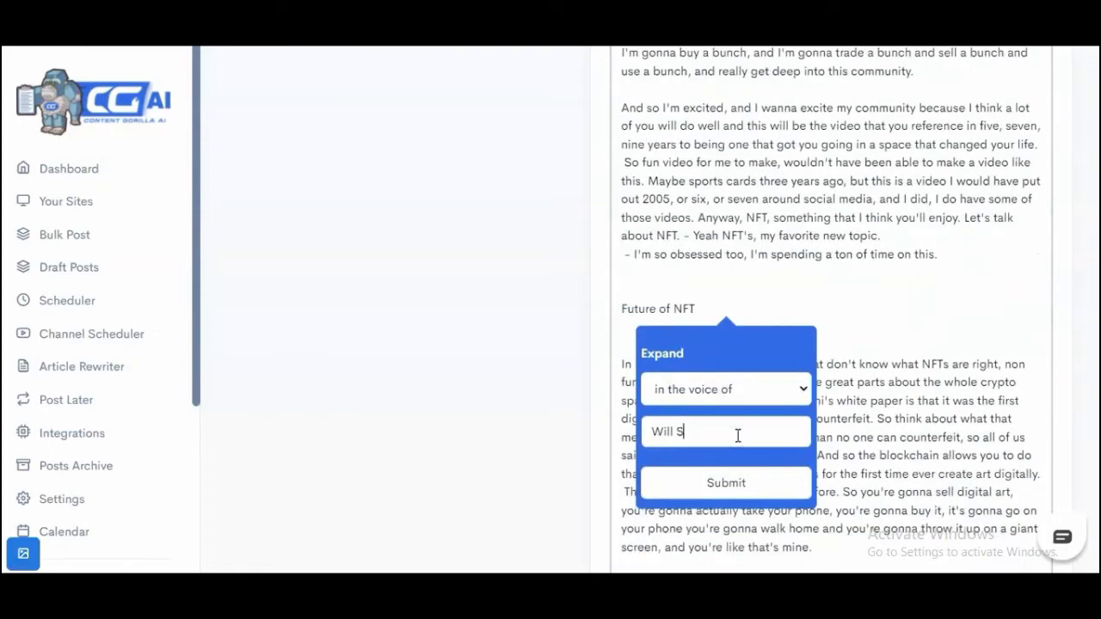
{"action": "type", "text": "ith"}
{"action": "left_click", "coordinate": [737, 471]}
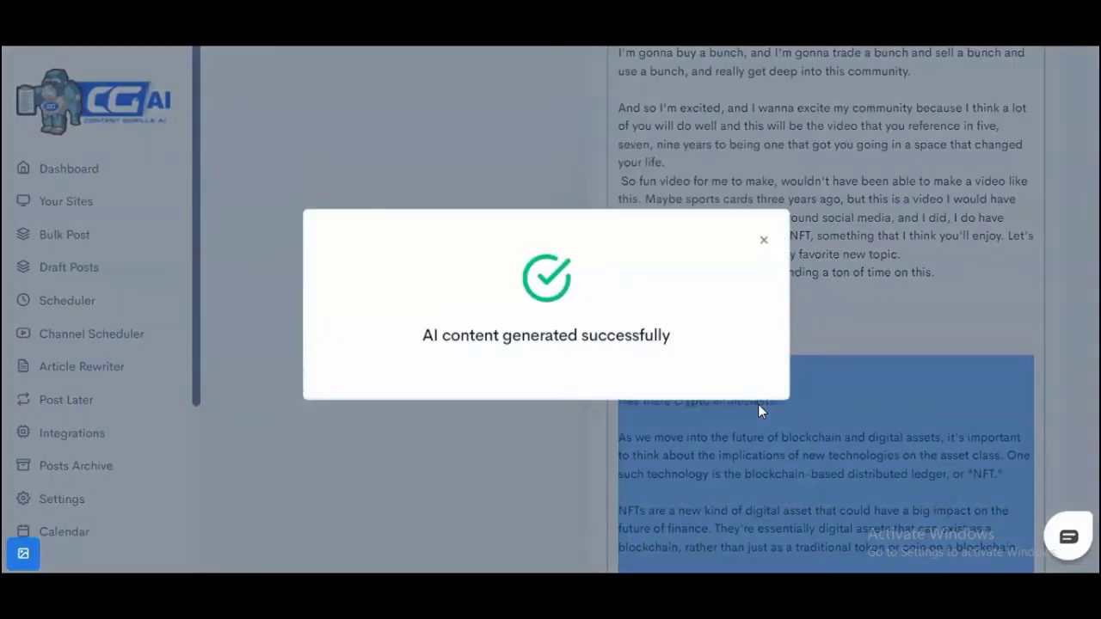
{"action": "left_click", "coordinate": [764, 244]}
- Read through the generated five NFT advantages and move to the empty line below
{"action": "scroll", "coordinate": [815, 365], "scroll_direction": "down", "scroll_amount": 1}
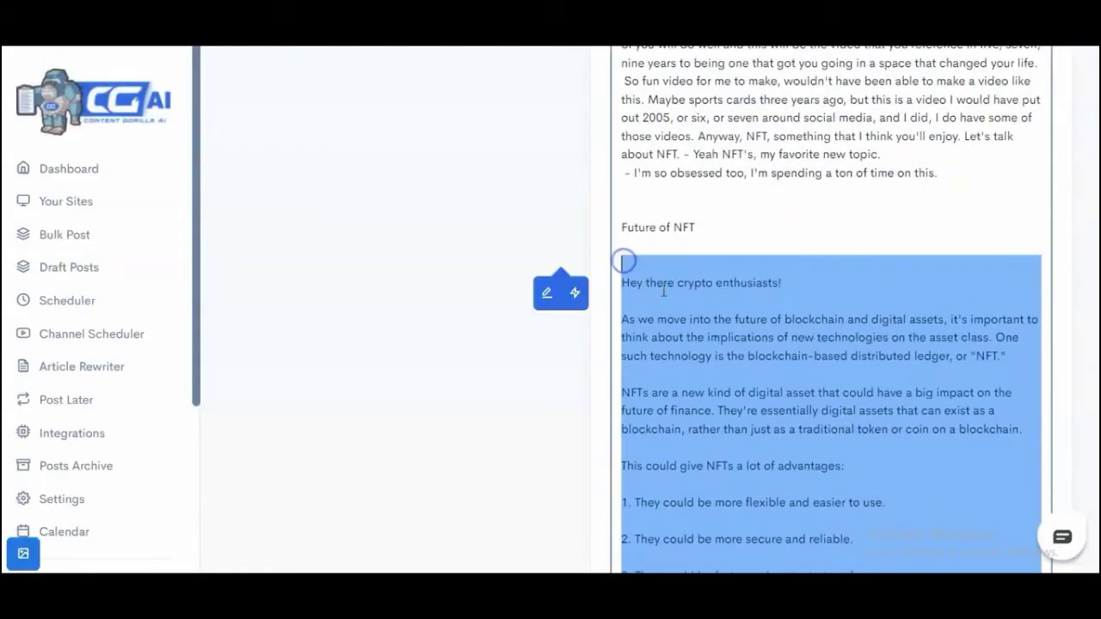
{"action": "scroll", "coordinate": [937, 262], "scroll_direction": "down", "scroll_amount": 1}
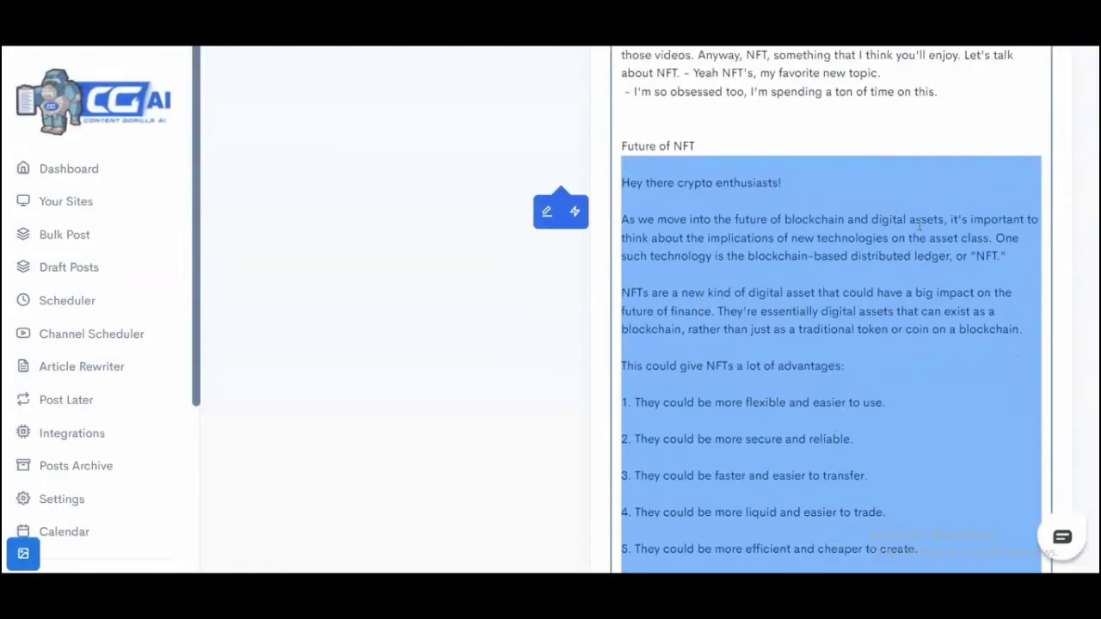
{"action": "scroll", "coordinate": [929, 266], "scroll_direction": "down", "scroll_amount": 1}
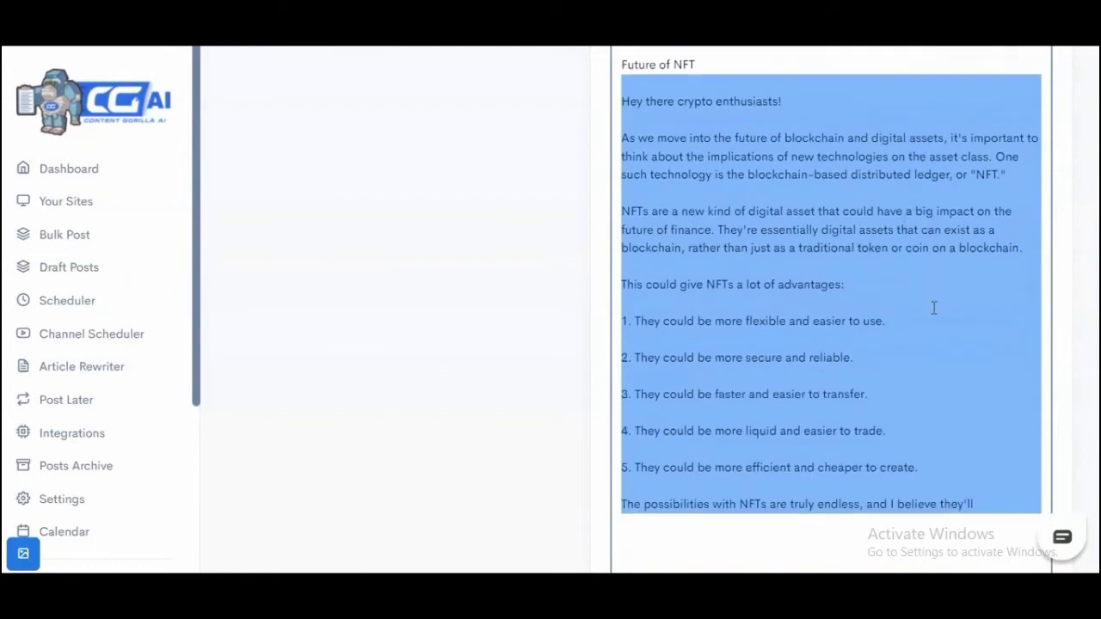
{"action": "scroll", "coordinate": [934, 307], "scroll_direction": "down", "scroll_amount": 1}
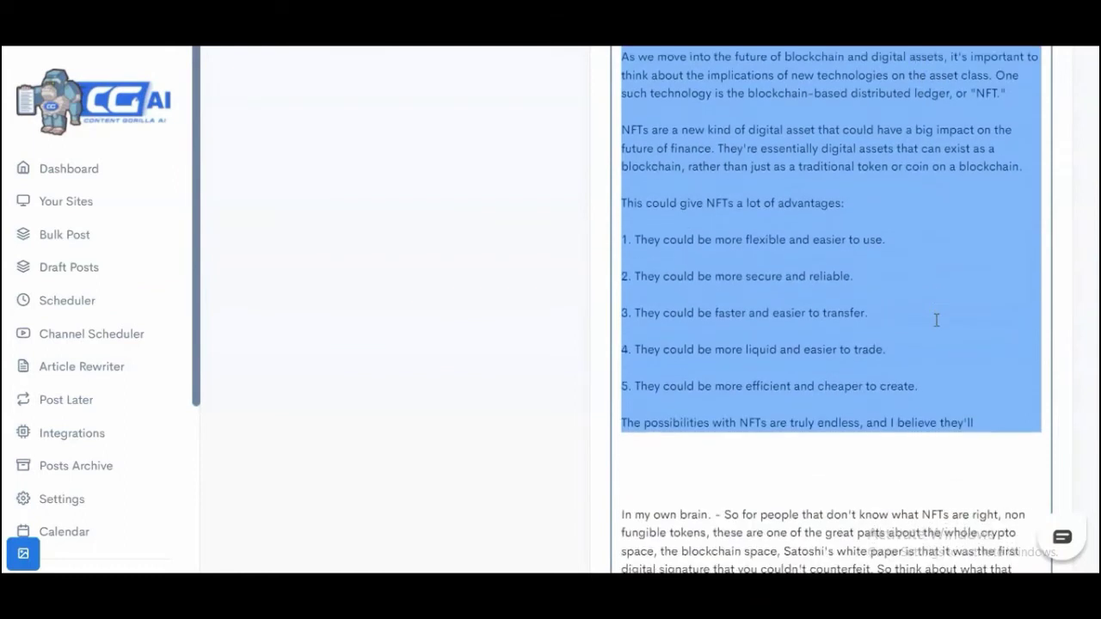
{"action": "scroll", "coordinate": [937, 320], "scroll_direction": "up", "scroll_amount": 2}
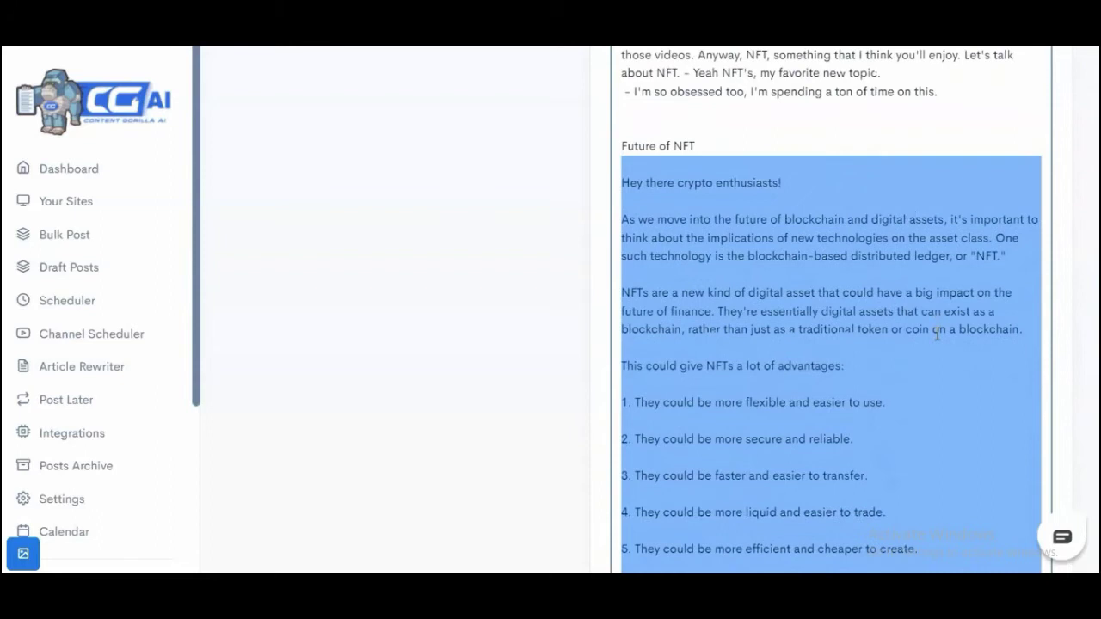
{"action": "scroll", "coordinate": [938, 334], "scroll_direction": "down", "scroll_amount": 4}
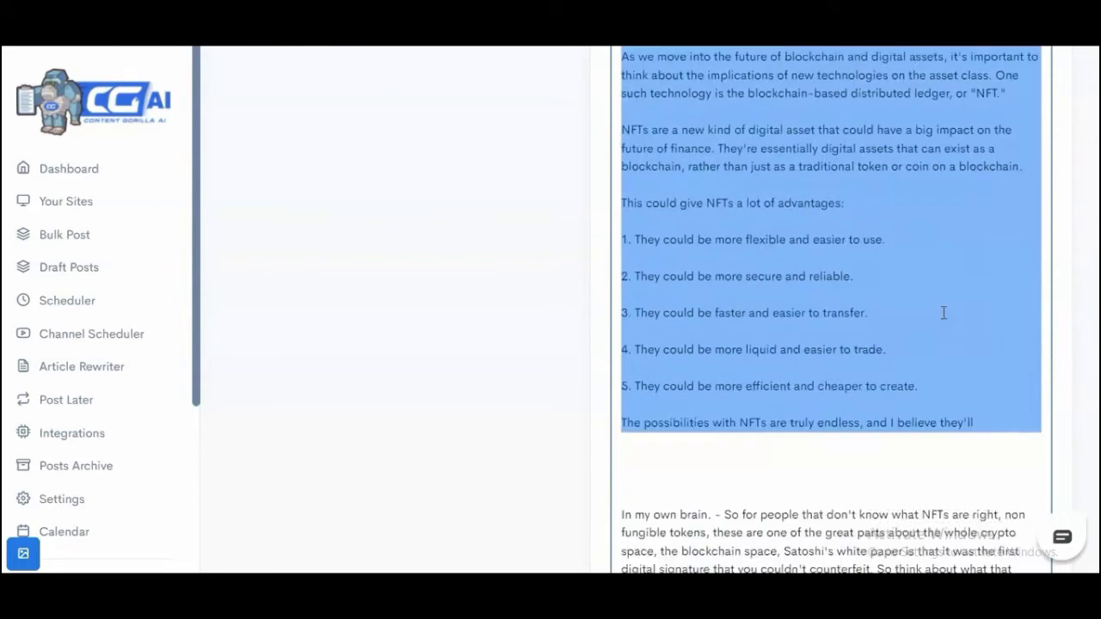
{"action": "left_click", "coordinate": [767, 307]}
- Add a new 'What is an NFT' line below the Future of NFT section and select it
{"action": "key", "text": "Return"}
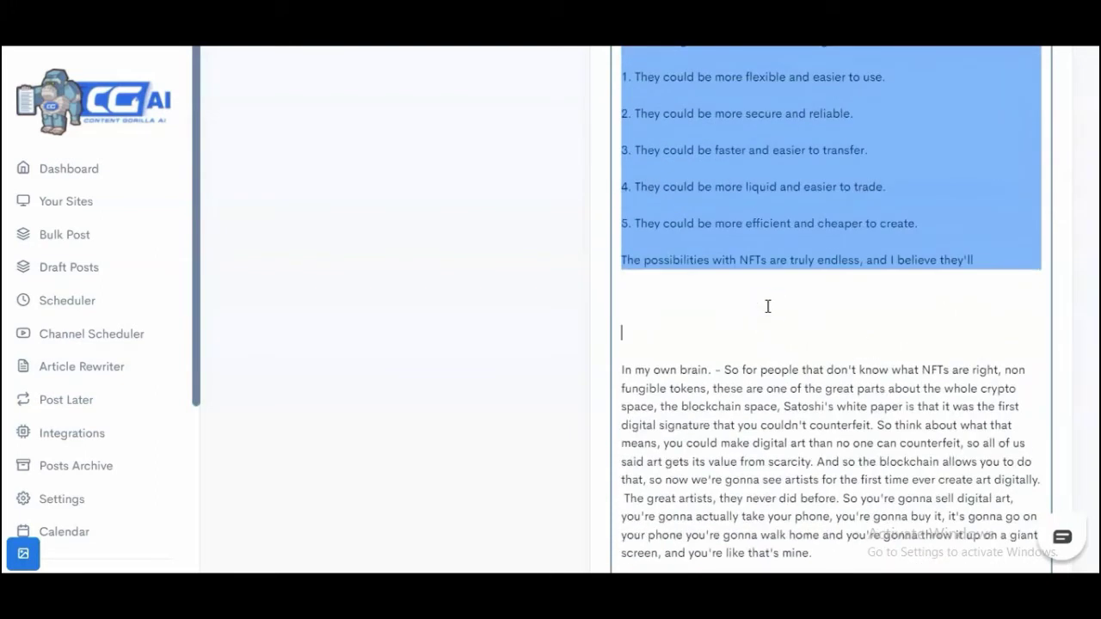
{"action": "type", "text": "What is an NFT?"}
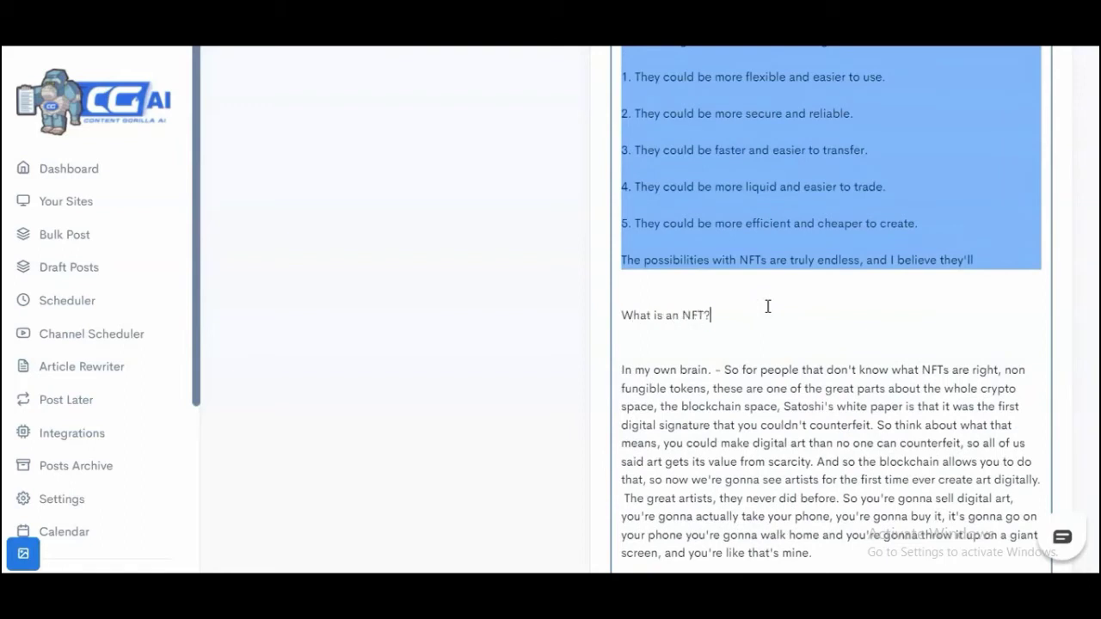
{"action": "key", "text": "shift+Left"}
{"action": "key", "text": "shift+Left"}
{"action": "key", "text": "shift+Left"}
{"action": "key", "text": "shift+Left"}
{"action": "key", "text": "shift+Left"}
{"action": "key", "text": "shift+Left"}
{"action": "key", "text": "shift+Left"}
{"action": "key", "text": "shift+Left"}
{"action": "key", "text": "shift+Left"}
{"action": "key", "text": "shift+Left"}
{"action": "key", "text": "shift+Left"}
{"action": "key", "text": "shift+Left"}
{"action": "key", "text": "shift+Left"}
{"action": "key", "text": "shift+Left"}
{"action": "key", "text": "shift+Left"}
{"action": "key", "text": "Left"}
{"action": "left_click_drag", "start_coordinate": [624, 315], "coordinate": [724, 326]}
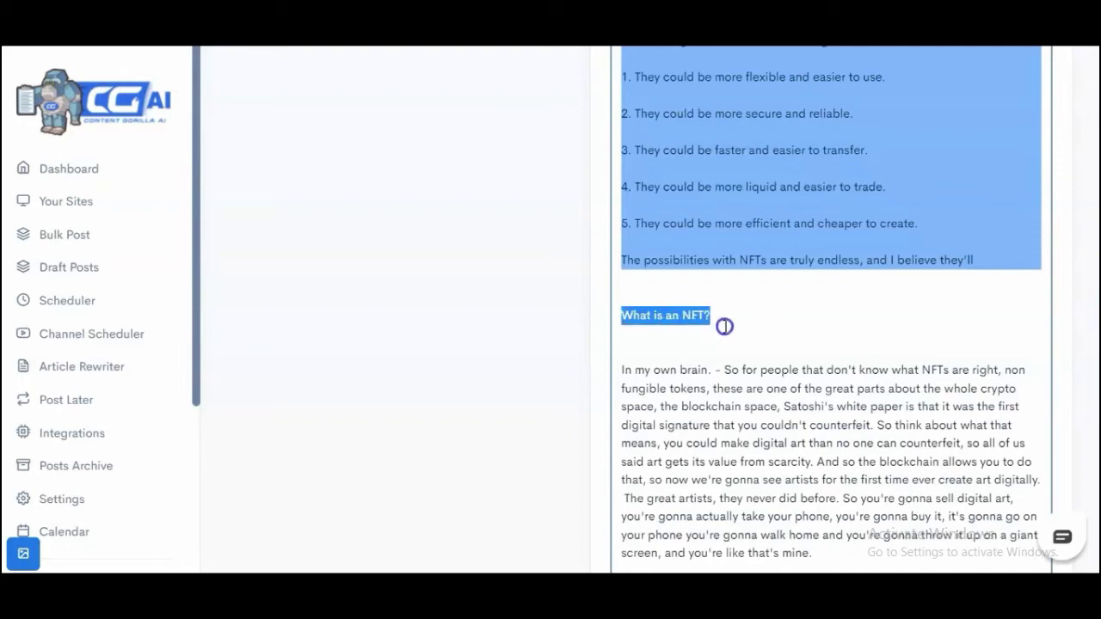
- AI-expand the line in the voice of Ryan Reynolds and close the success message
{"action": "left_click", "coordinate": [676, 357]}
{"action": "left_click", "coordinate": [688, 404]}
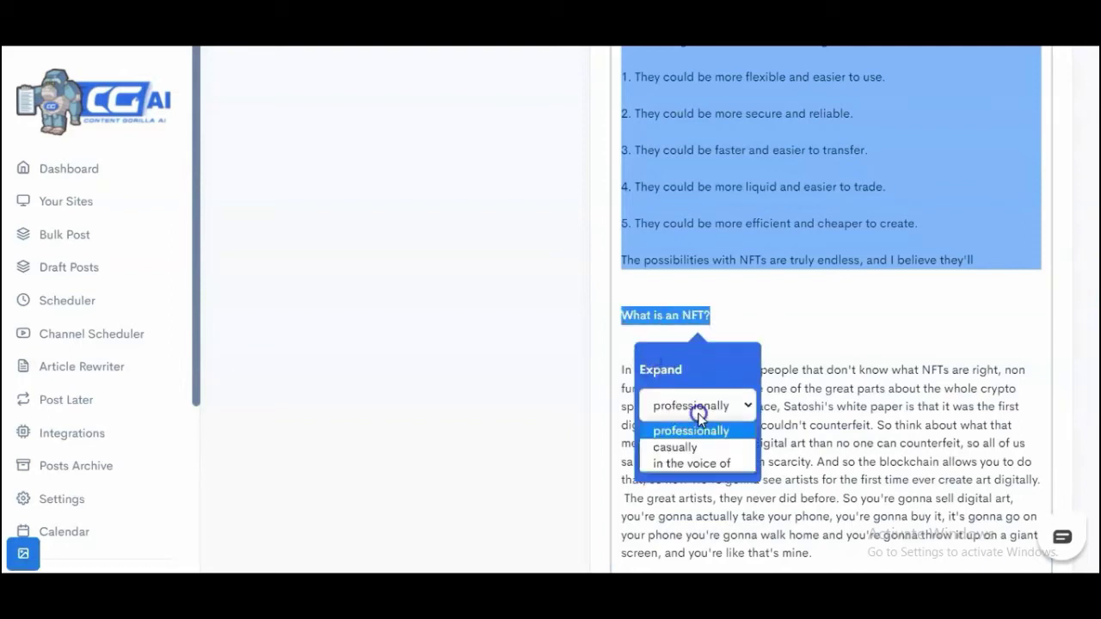
{"action": "left_click", "coordinate": [692, 464]}
{"action": "left_click", "coordinate": [698, 444]}
{"action": "type", "text": "Ryabn"}
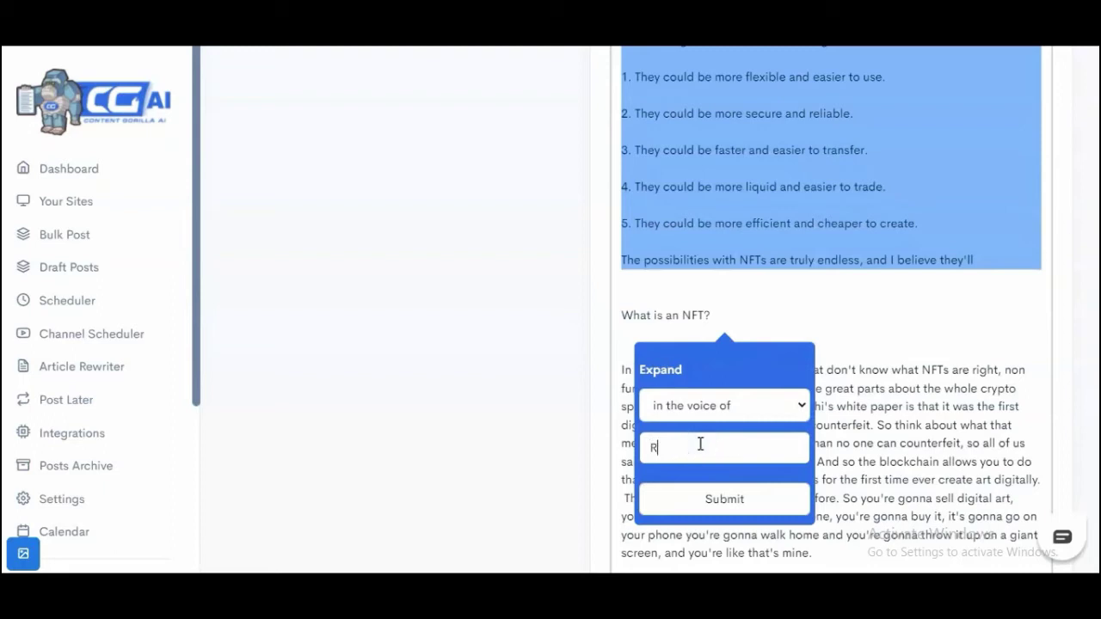
{"action": "key", "text": "BackSpace"}
{"action": "key", "text": "BackSpace"}
{"action": "type", "text": "nn"}
{"action": "key", "text": "BackSpace"}
{"action": "type", "text": "Reynolds"}
{"action": "left_click", "coordinate": [729, 499]}
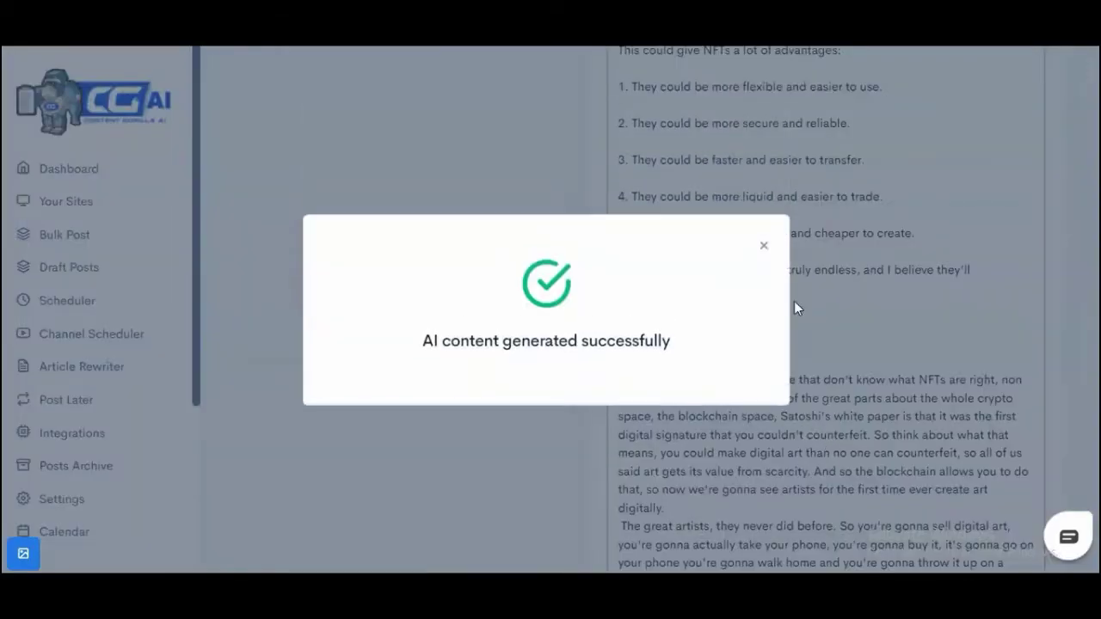
{"action": "left_click", "coordinate": [769, 251]}
{"action": "scroll", "coordinate": [794, 290], "scroll_direction": "down", "scroll_amount": 3}
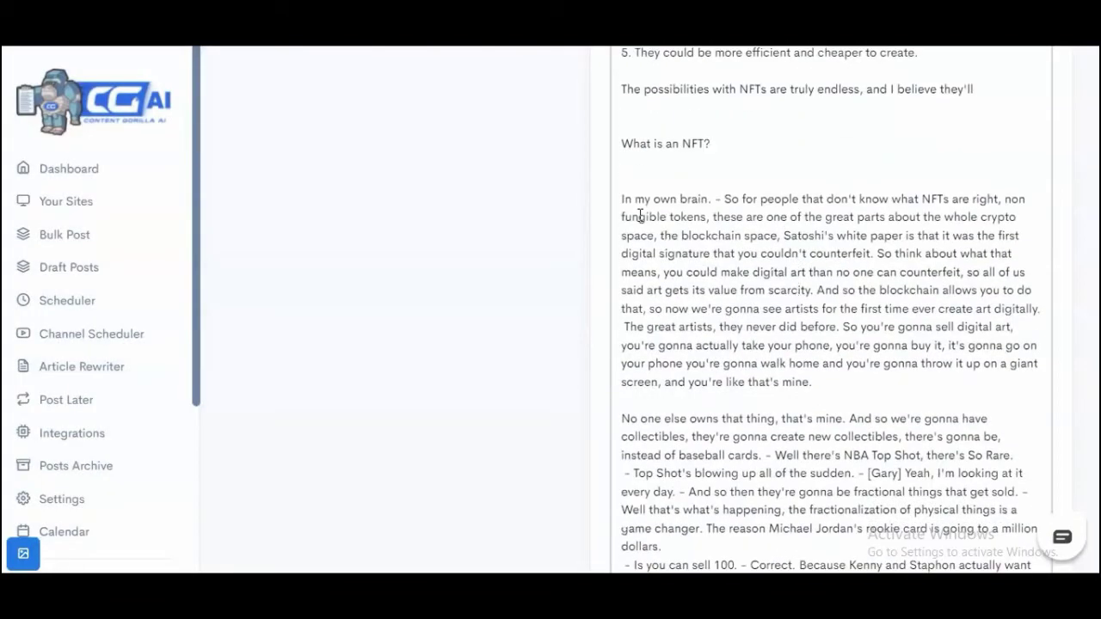
{"action": "scroll", "coordinate": [641, 228], "scroll_direction": "up", "scroll_amount": 1}
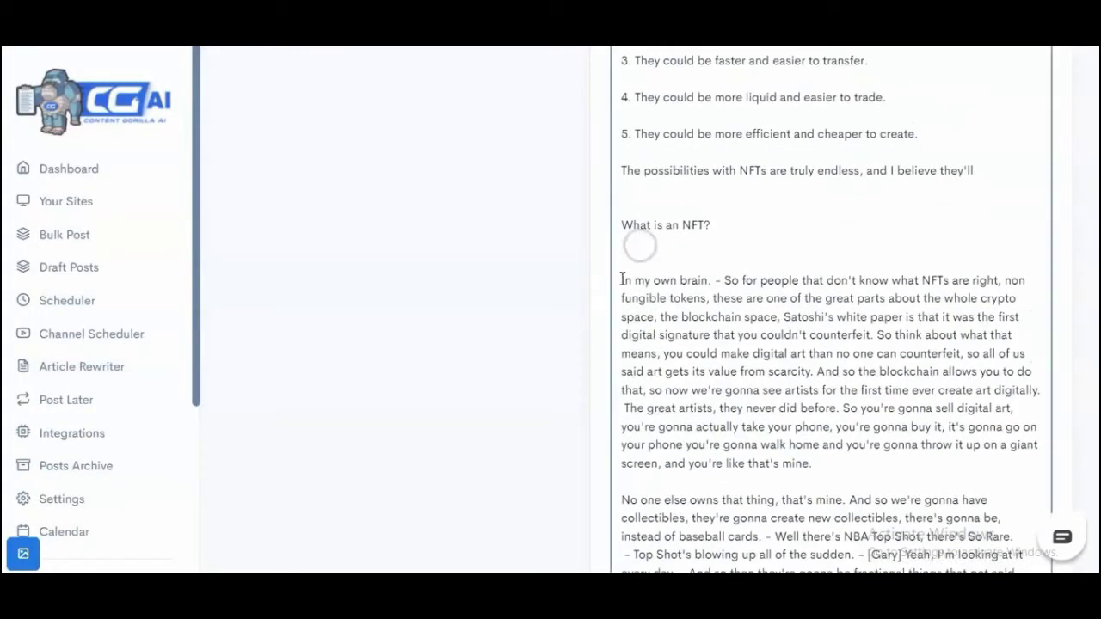
{"action": "left_click_drag", "start_coordinate": [622, 280], "coordinate": [720, 283]}
{"action": "left_click", "coordinate": [800, 282]}
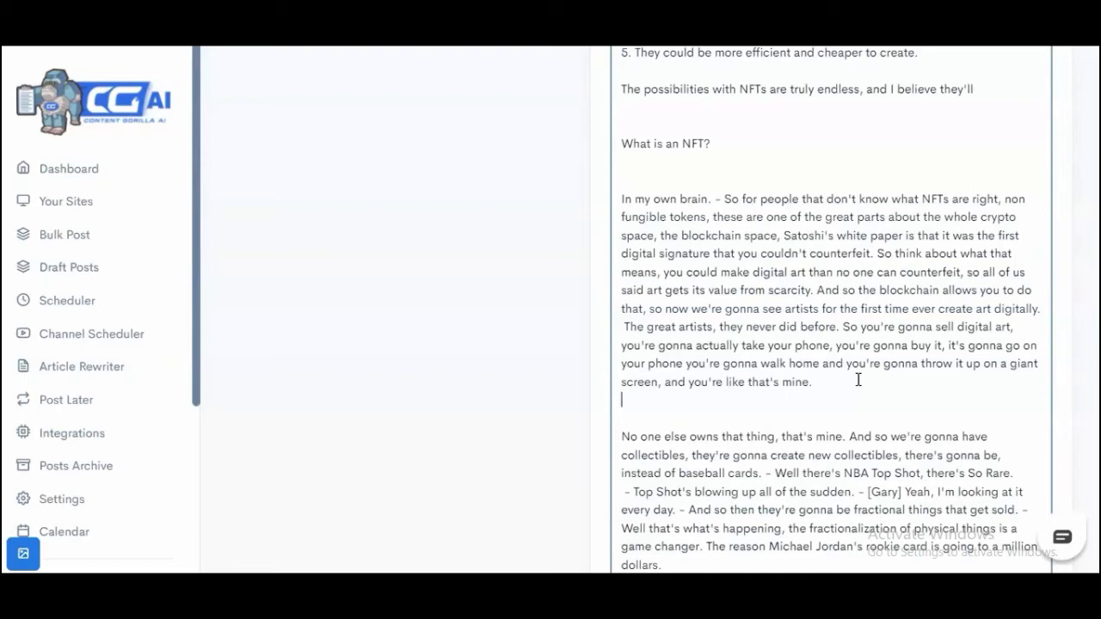
- Select the second 'What is an NFT?' line and make it Heading 1
{"action": "scroll", "coordinate": [858, 379], "scroll_direction": "down", "scroll_amount": 10}
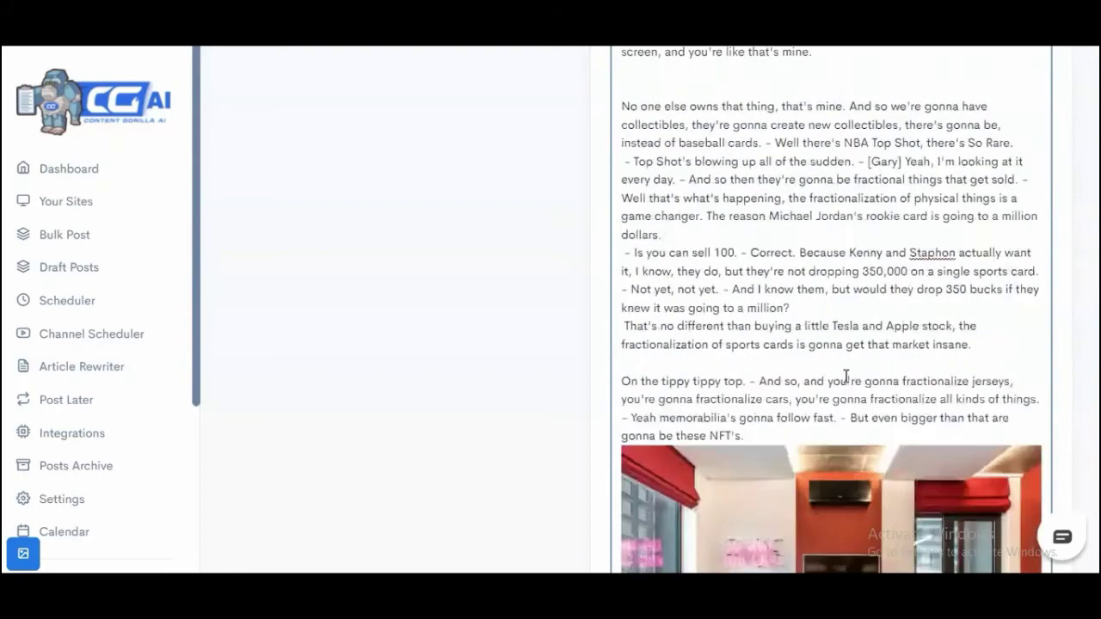
{"action": "scroll", "coordinate": [846, 376], "scroll_direction": "down", "scroll_amount": 1}
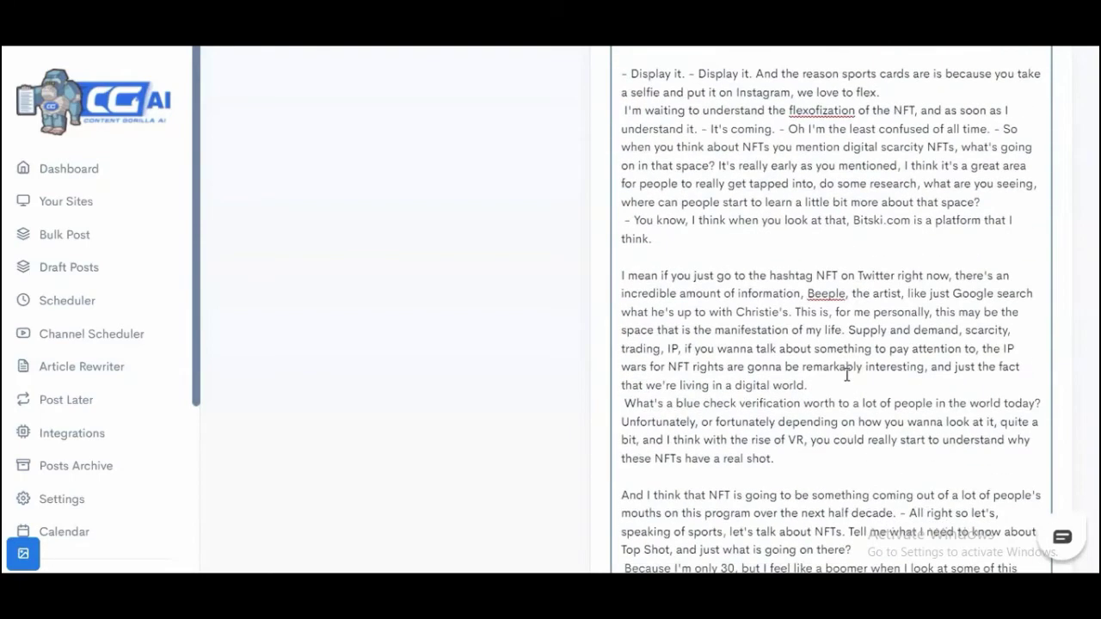
{"action": "scroll", "coordinate": [847, 376], "scroll_direction": "down", "scroll_amount": 10}
{"action": "scroll", "coordinate": [849, 375], "scroll_direction": "up", "scroll_amount": 8}
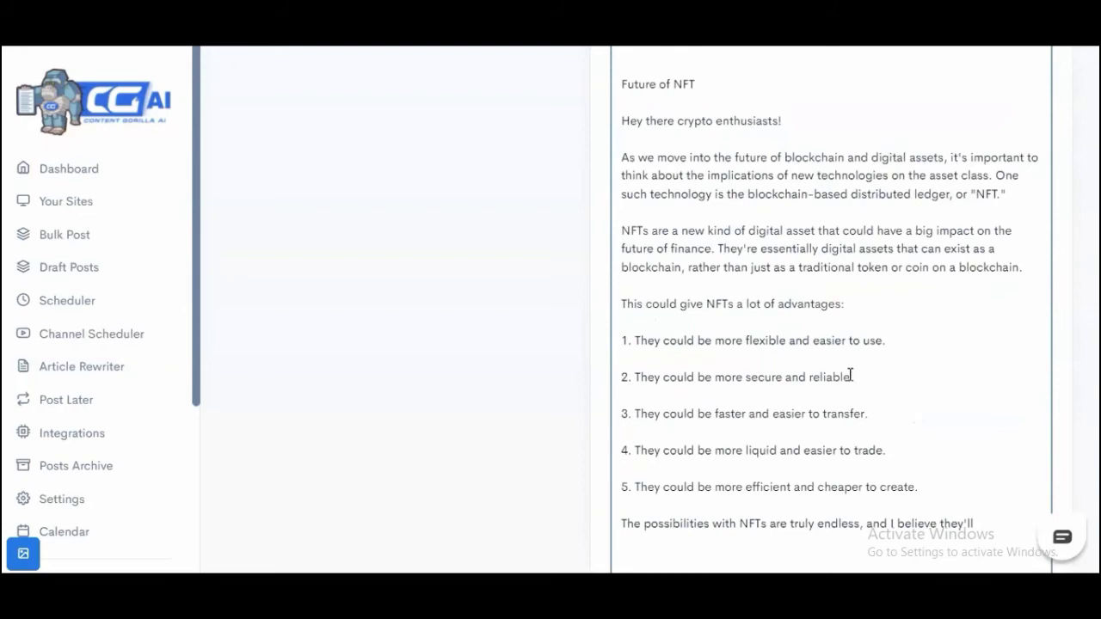
{"action": "scroll", "coordinate": [849, 375], "scroll_direction": "up", "scroll_amount": 10}
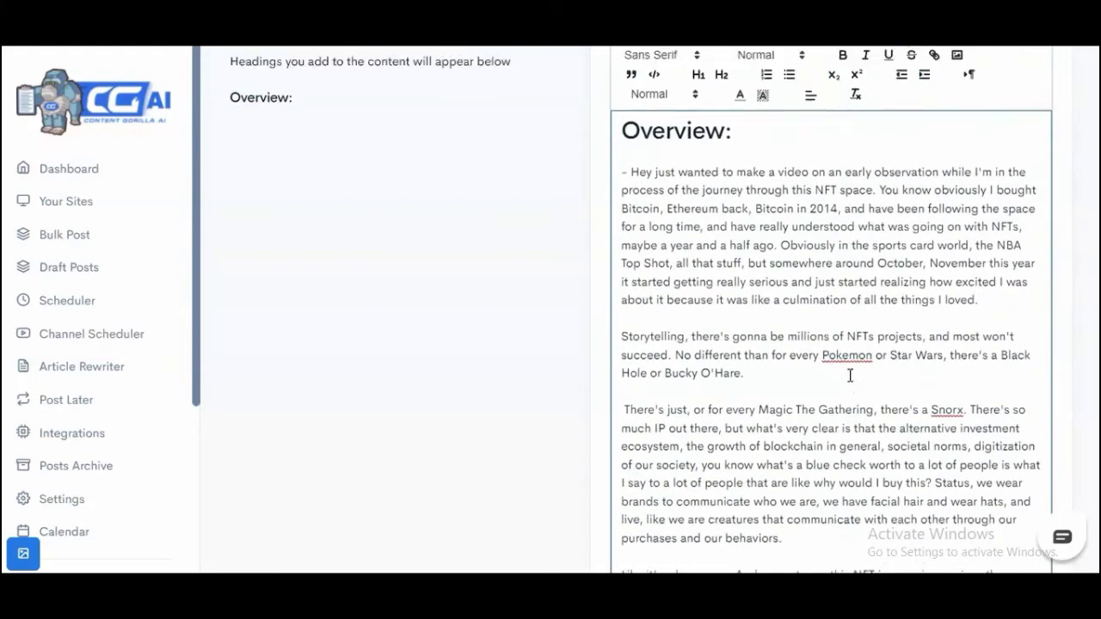
{"action": "scroll", "coordinate": [850, 376], "scroll_direction": "up", "scroll_amount": 5}
{"action": "scroll", "coordinate": [850, 376], "scroll_direction": "down", "scroll_amount": 15}
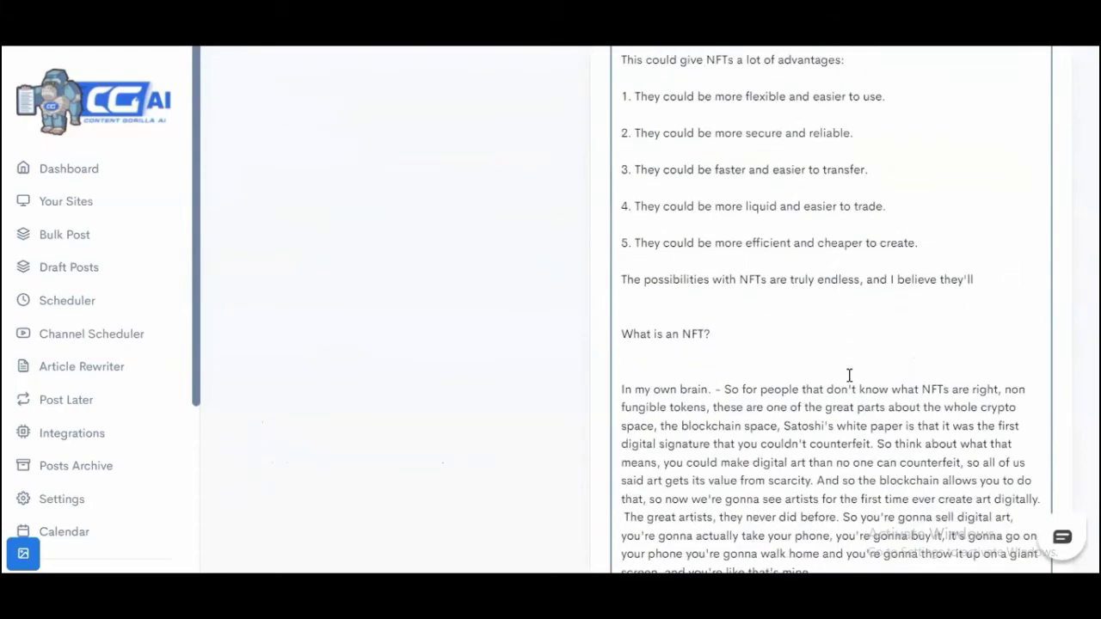
{"action": "left_click_drag", "start_coordinate": [712, 335], "coordinate": [614, 336]}
{"action": "scroll", "coordinate": [740, 356], "scroll_direction": "down", "scroll_amount": 5}
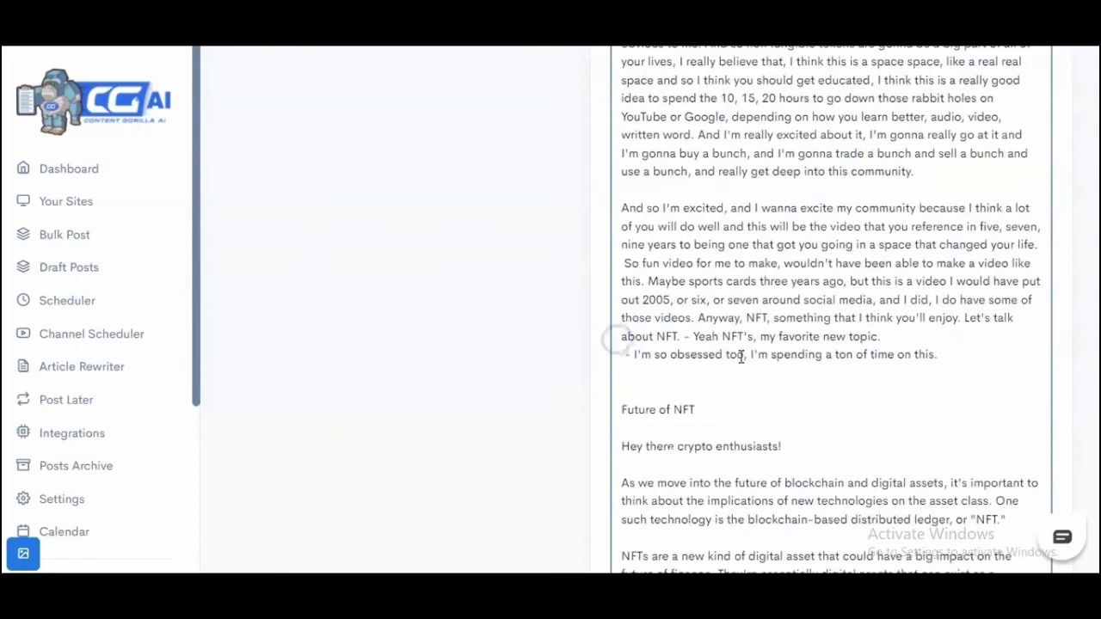
{"action": "scroll", "coordinate": [741, 356], "scroll_direction": "up", "scroll_amount": 15}
{"action": "scroll", "coordinate": [740, 356], "scroll_direction": "down", "scroll_amount": 3}
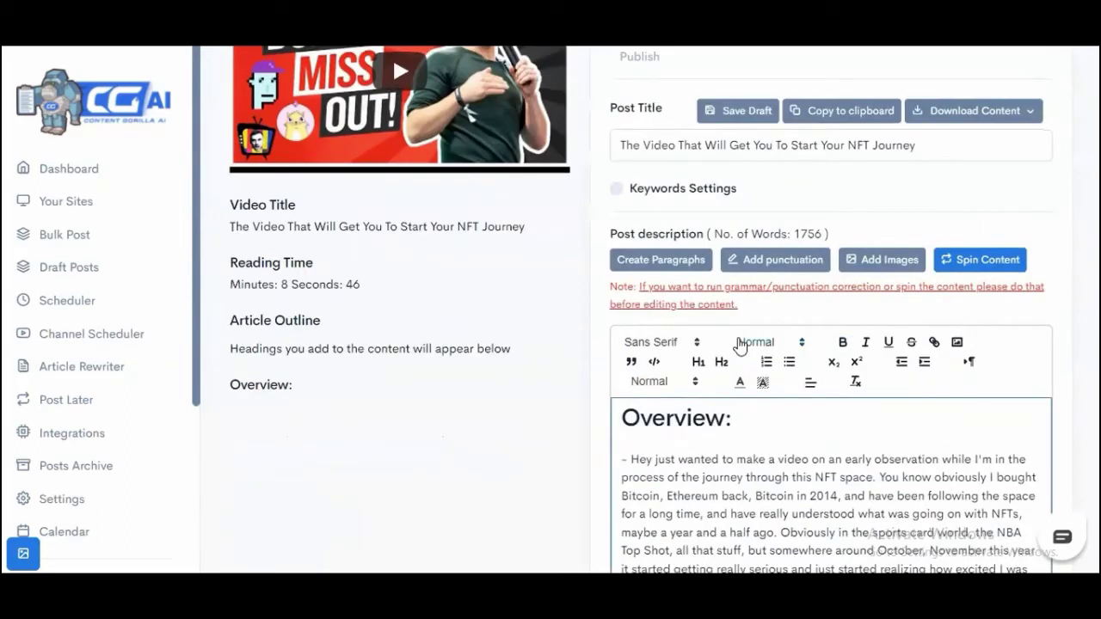
{"action": "scroll", "coordinate": [740, 344], "scroll_direction": "up", "scroll_amount": 1}
{"action": "left_click", "coordinate": [697, 446]}
- Deselect the new heading and scroll back up through the post
{"action": "scroll", "coordinate": [803, 467], "scroll_direction": "down", "scroll_amount": 2}
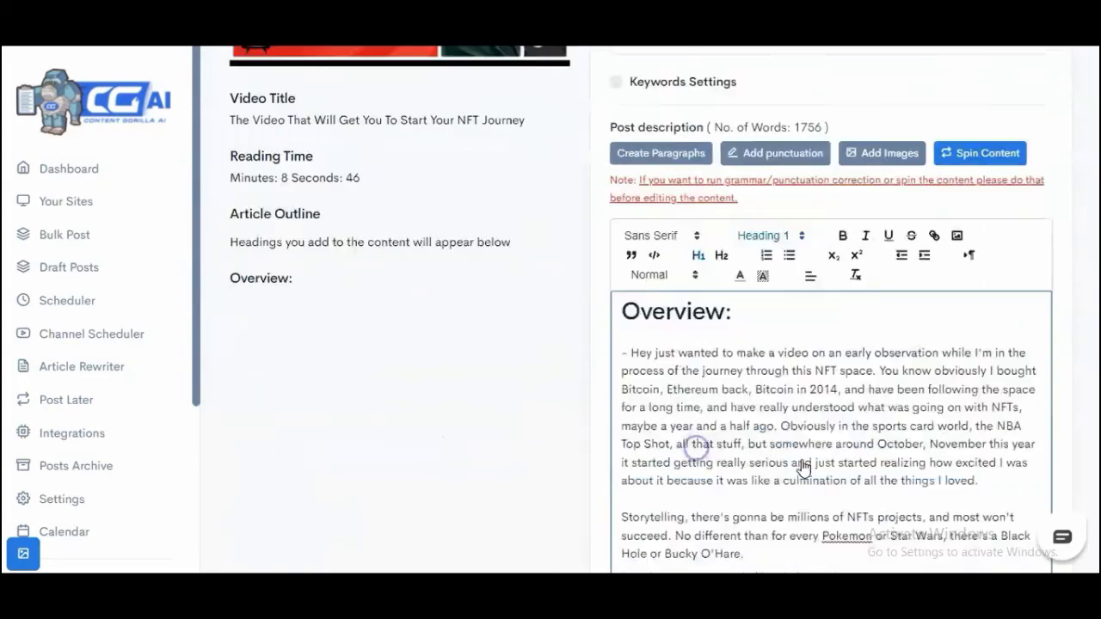
{"action": "scroll", "coordinate": [802, 467], "scroll_direction": "down", "scroll_amount": 10}
{"action": "scroll", "coordinate": [802, 464], "scroll_direction": "up", "scroll_amount": 5}
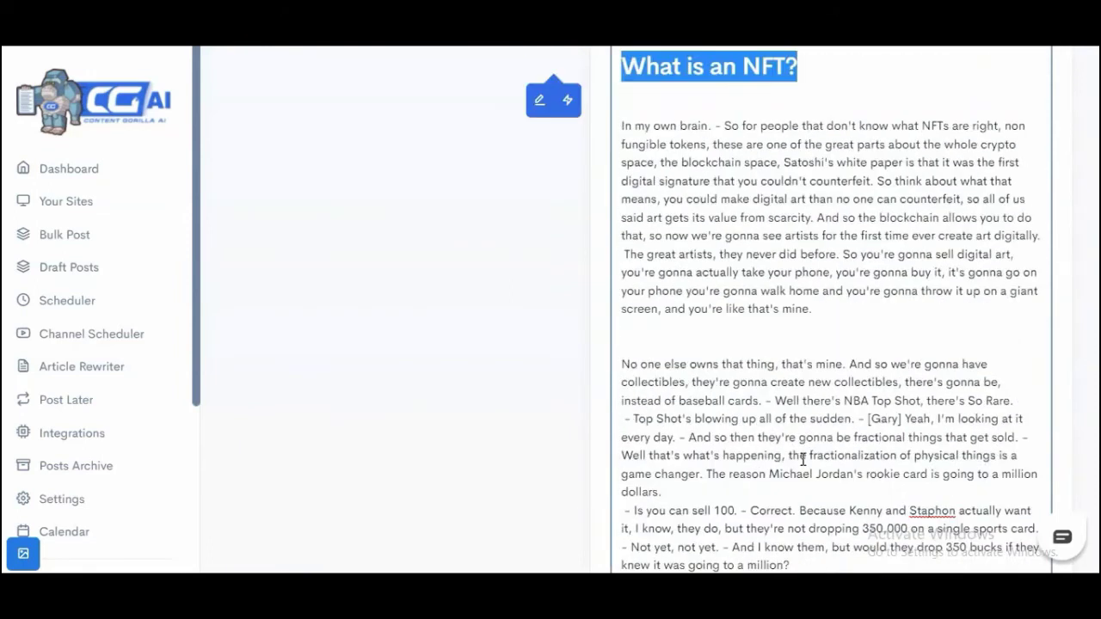
{"action": "scroll", "coordinate": [802, 460], "scroll_direction": "up", "scroll_amount": 2}
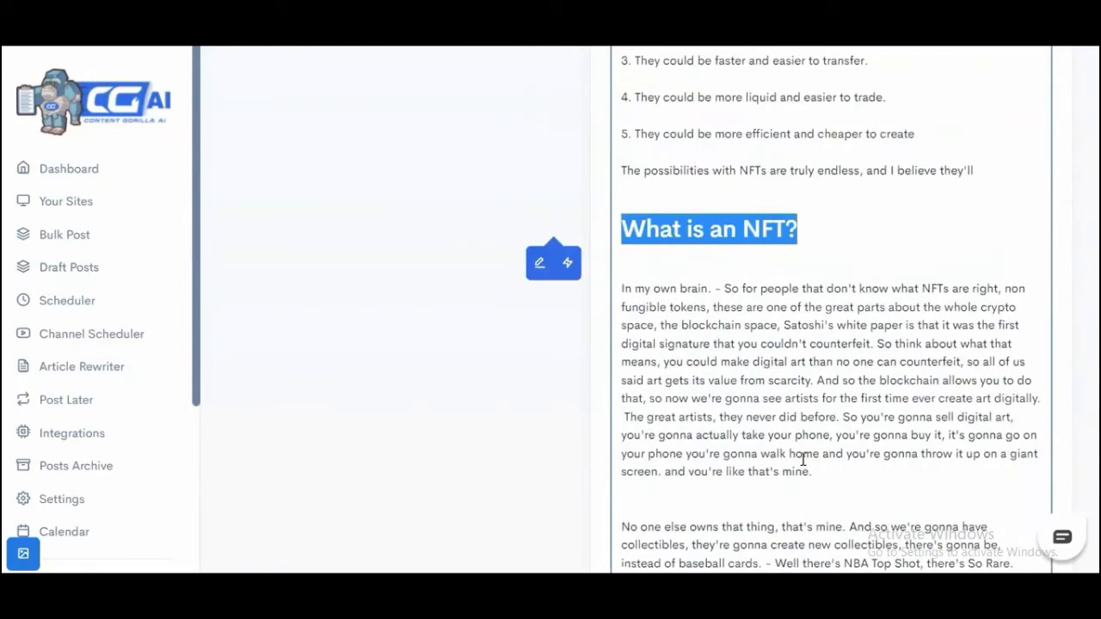
{"action": "left_click", "coordinate": [758, 267]}
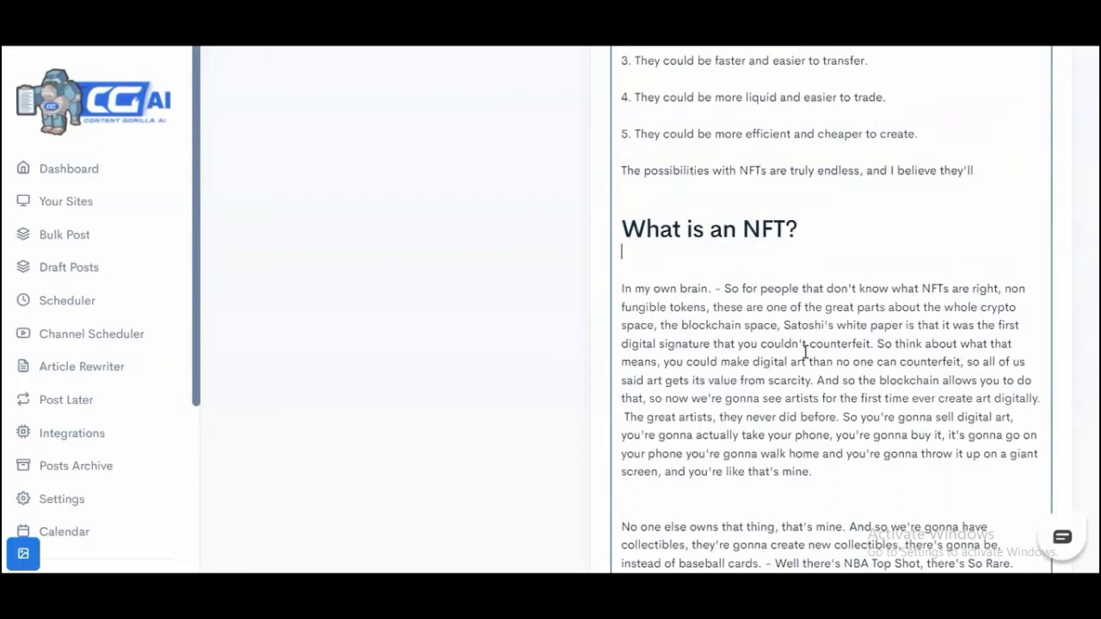
{"action": "scroll", "coordinate": [805, 352], "scroll_direction": "down", "scroll_amount": 10}
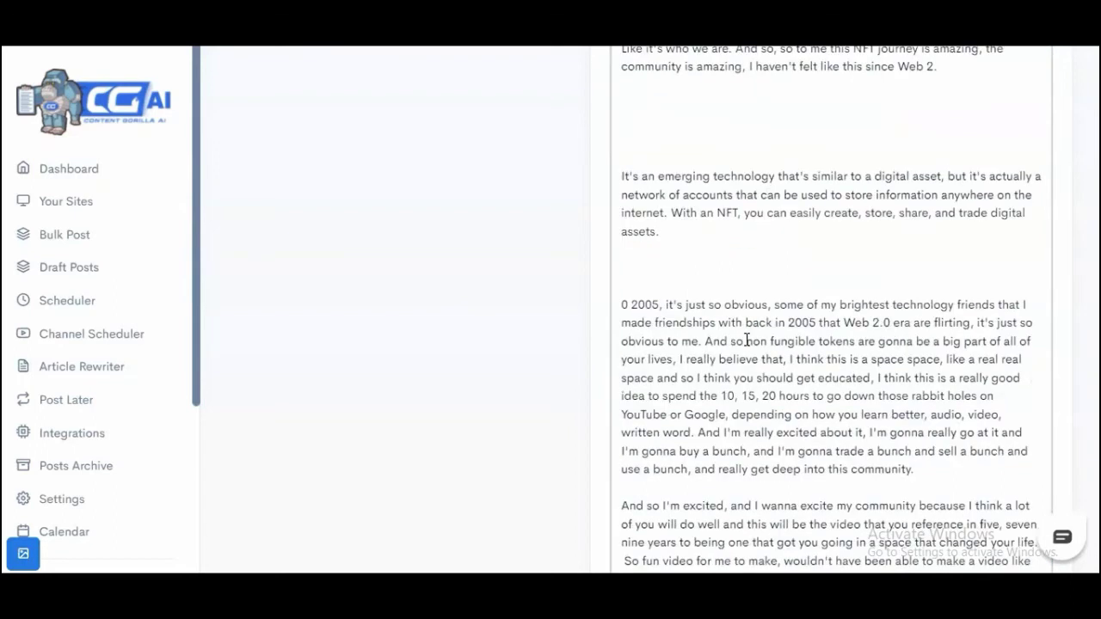
{"action": "scroll", "coordinate": [740, 335], "scroll_direction": "up", "scroll_amount": 10}
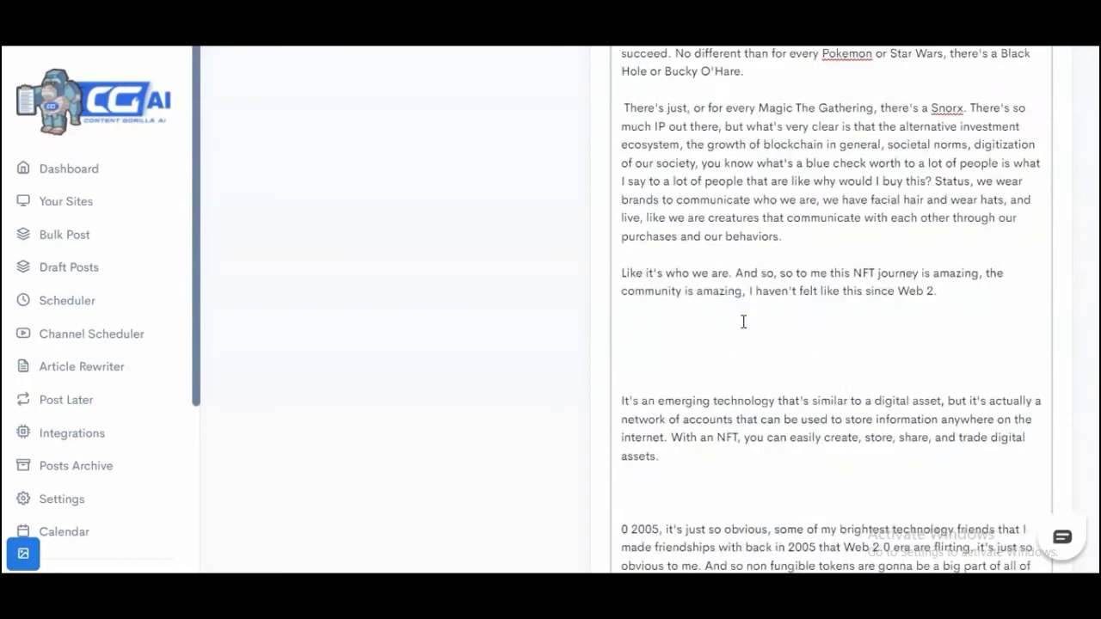
{"action": "scroll", "coordinate": [744, 342], "scroll_direction": "up", "scroll_amount": 3}
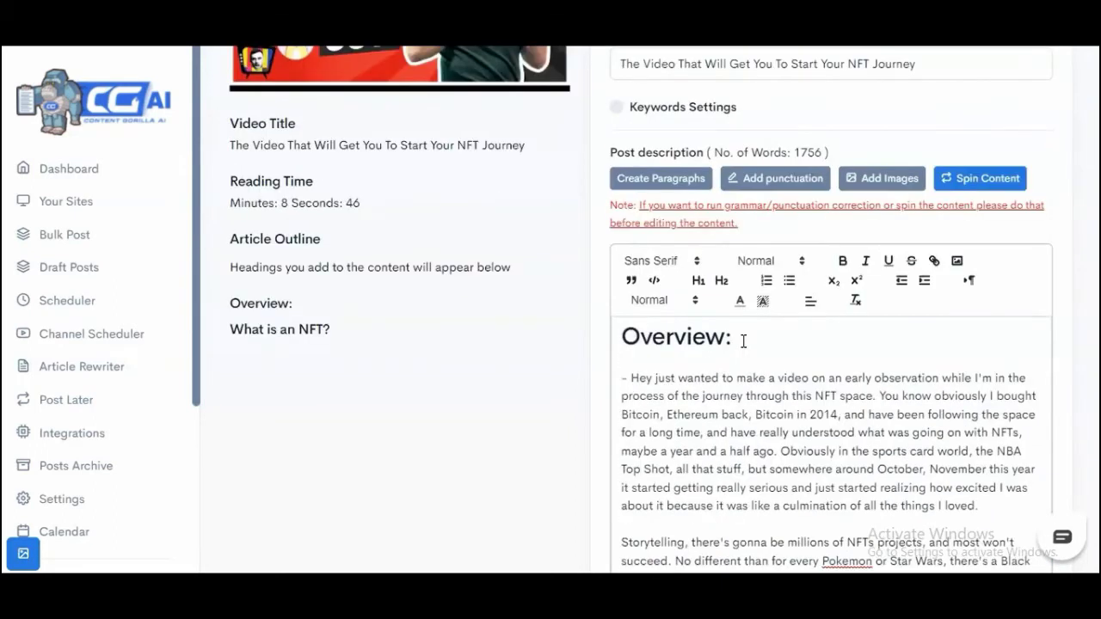
{"action": "scroll", "coordinate": [743, 342], "scroll_direction": "down", "scroll_amount": 5}
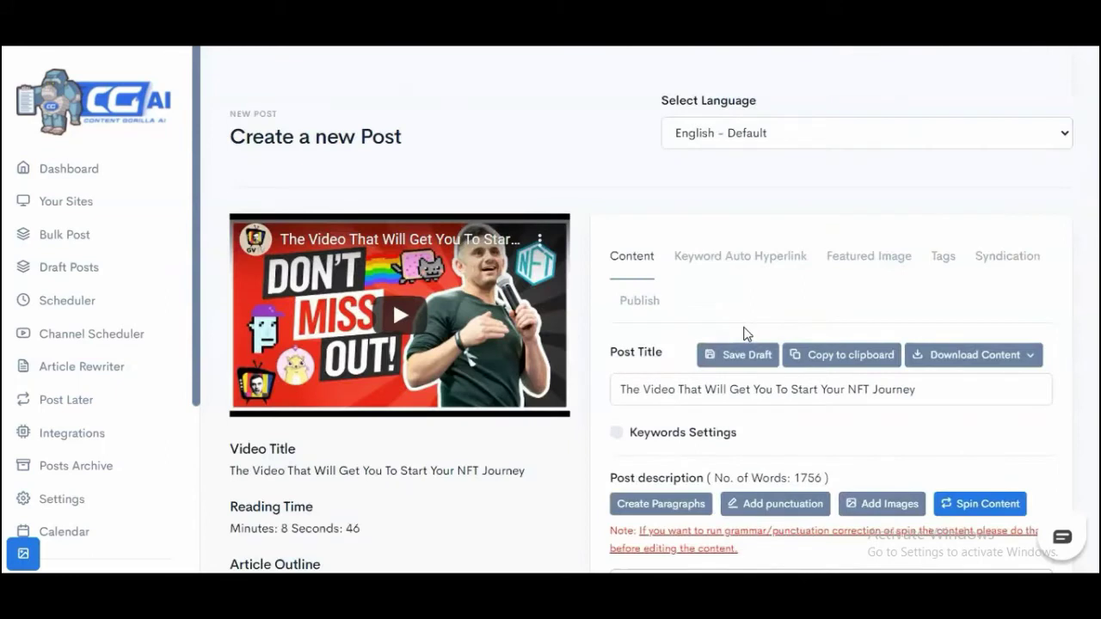
- Return to the top of the post form and open Download Content to reveal the Download .TXT and Download .PDF options
{"action": "scroll", "coordinate": [796, 430], "scroll_direction": "down", "scroll_amount": 3}
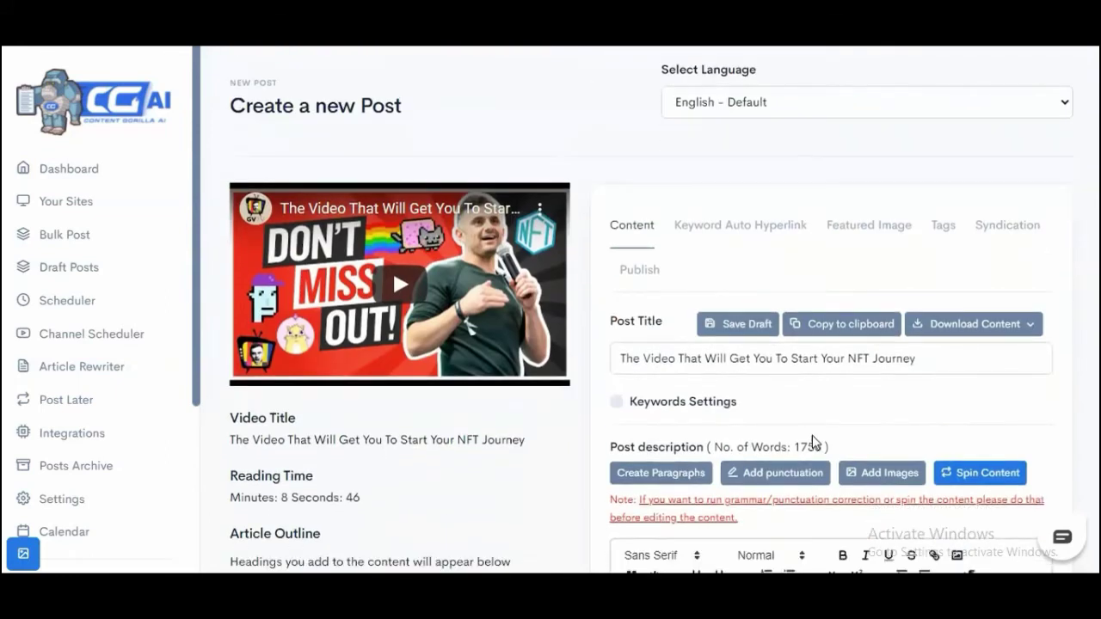
{"action": "scroll", "coordinate": [811, 442], "scroll_direction": "down", "scroll_amount": 2}
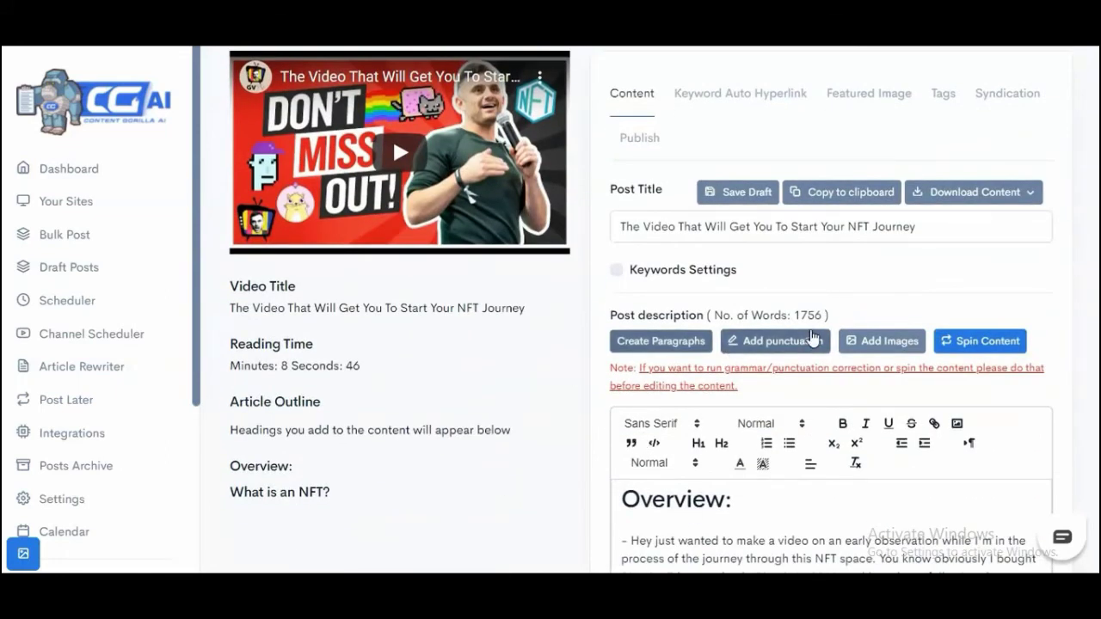
{"action": "scroll", "coordinate": [811, 337], "scroll_direction": "down", "scroll_amount": 1}
{"action": "scroll", "coordinate": [811, 337], "scroll_direction": "down", "scroll_amount": 2}
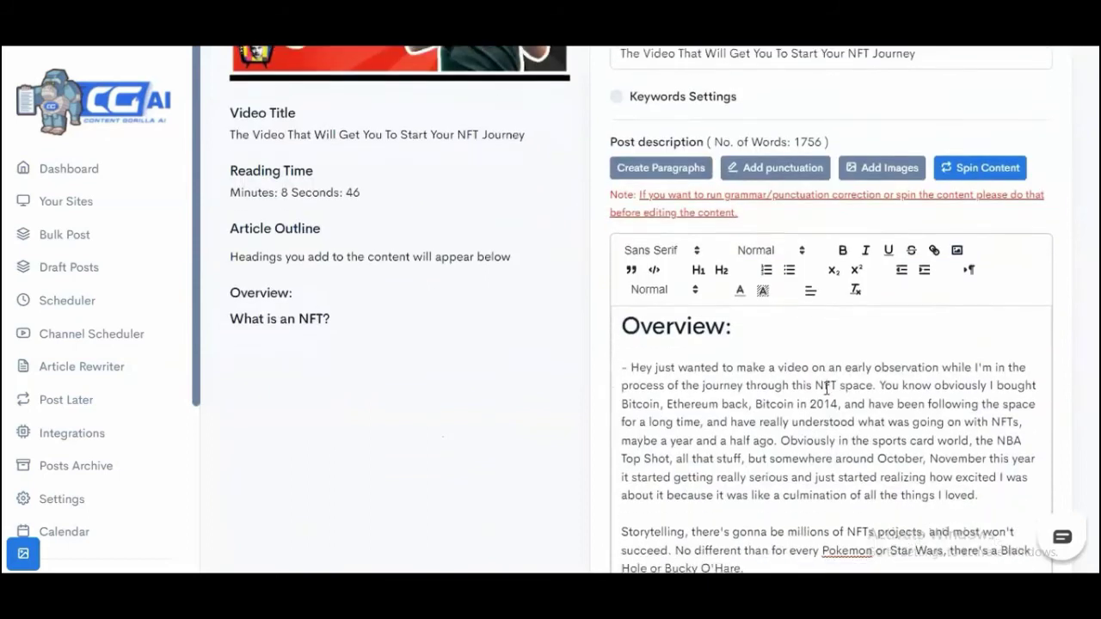
{"action": "scroll", "coordinate": [672, 260], "scroll_direction": "down", "scroll_amount": 3}
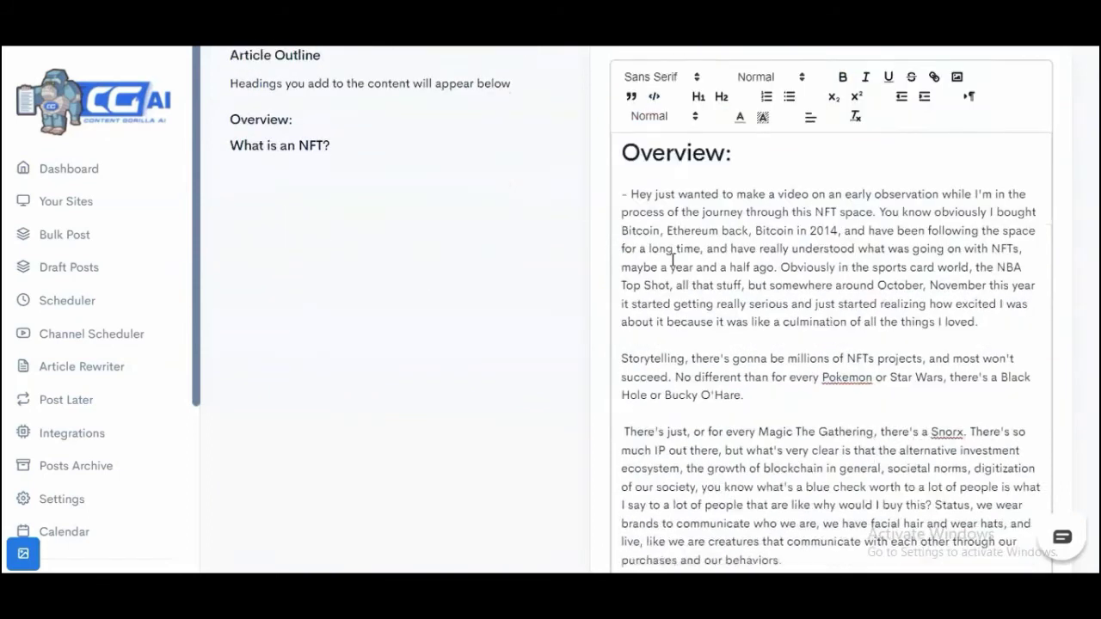
{"action": "scroll", "coordinate": [728, 347], "scroll_direction": "up", "scroll_amount": 5}
{"action": "scroll", "coordinate": [772, 427], "scroll_direction": "down", "scroll_amount": 2}
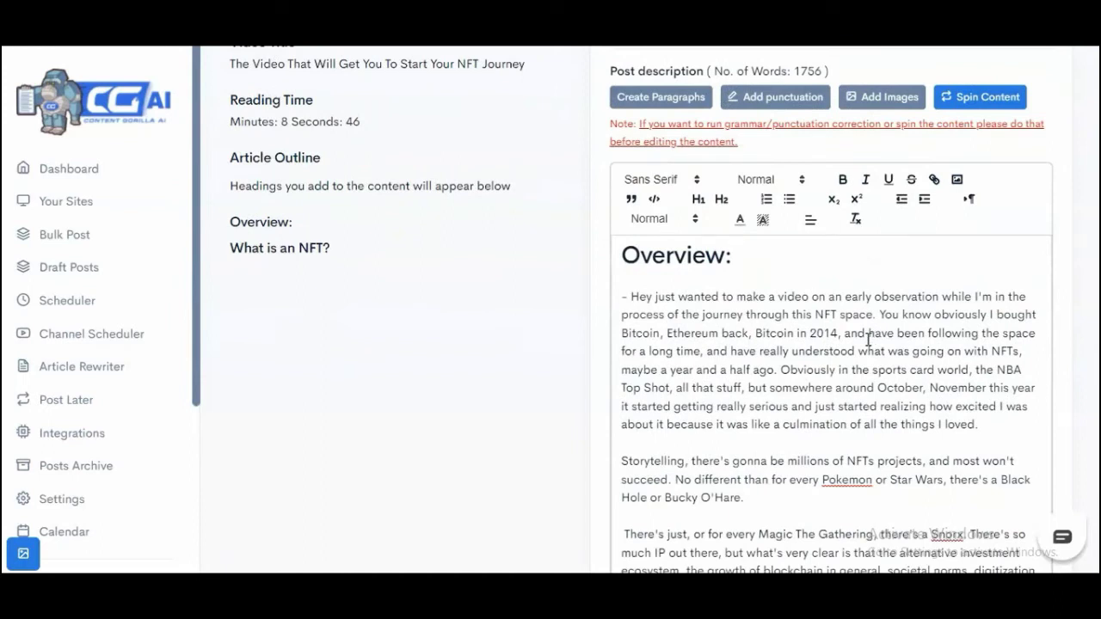
{"action": "scroll", "coordinate": [863, 345], "scroll_direction": "up", "scroll_amount": 3}
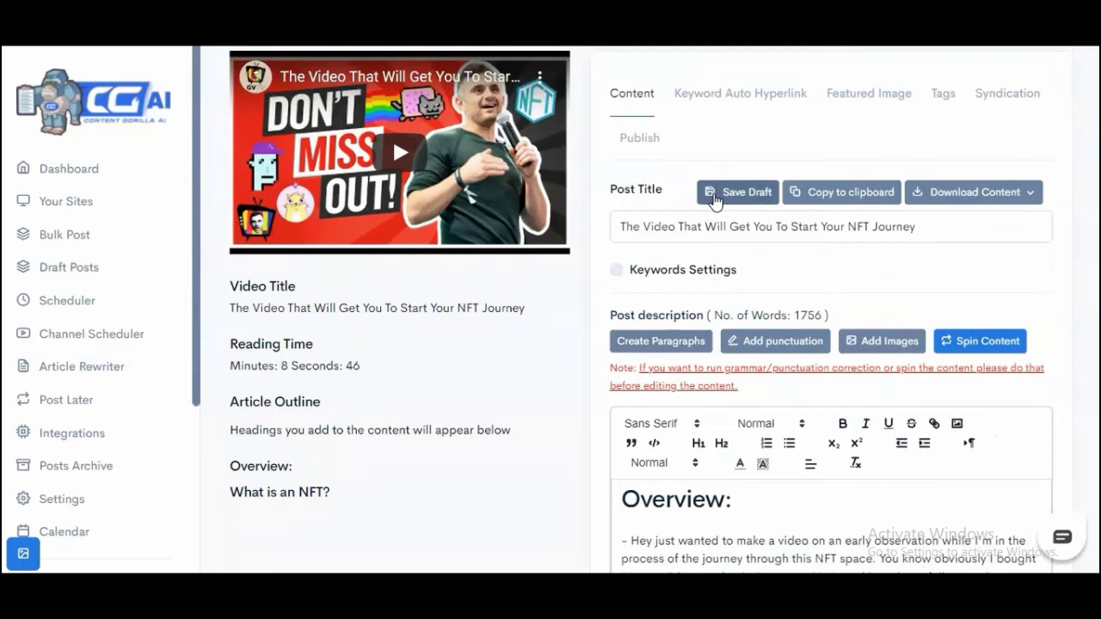
{"action": "scroll", "coordinate": [774, 387], "scroll_direction": "down", "scroll_amount": 1}
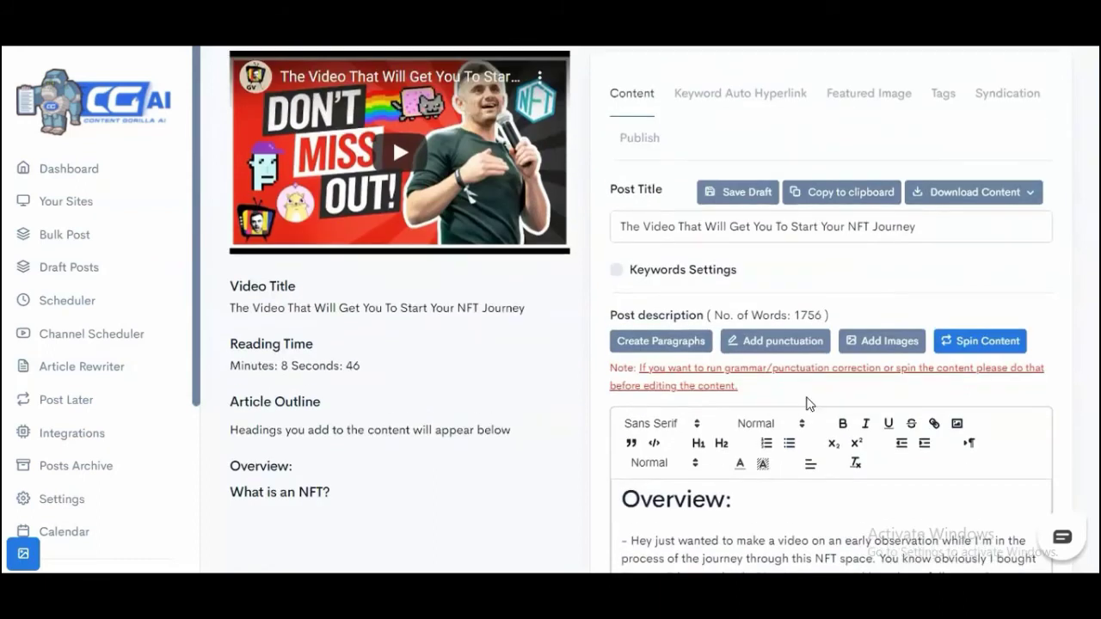
{"action": "scroll", "coordinate": [807, 416], "scroll_direction": "up", "scroll_amount": 1}
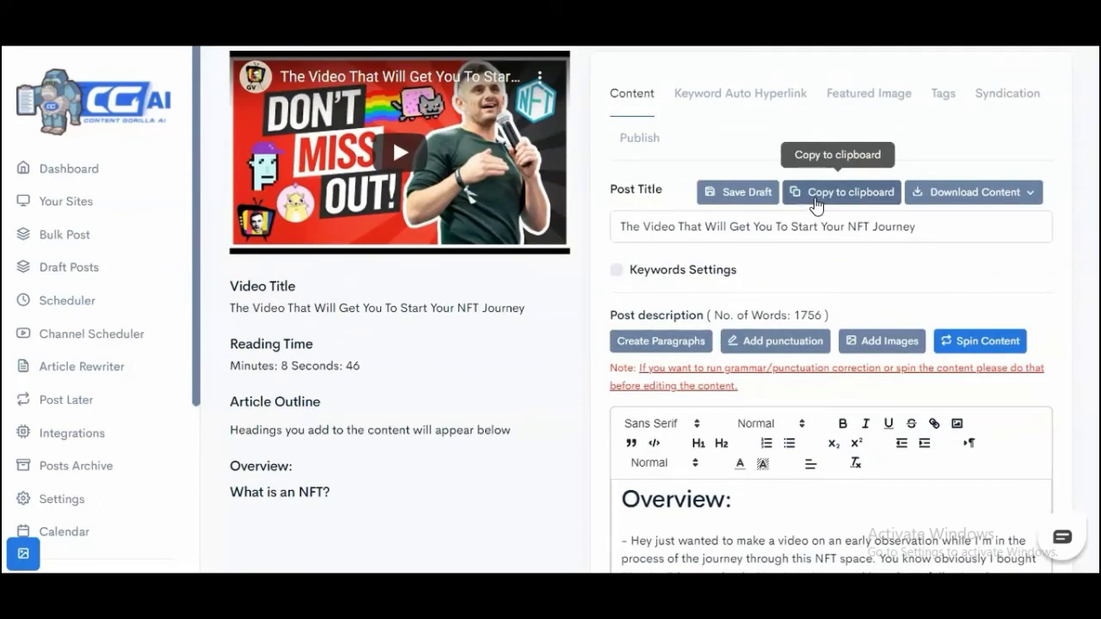
{"action": "left_click", "coordinate": [951, 191]}
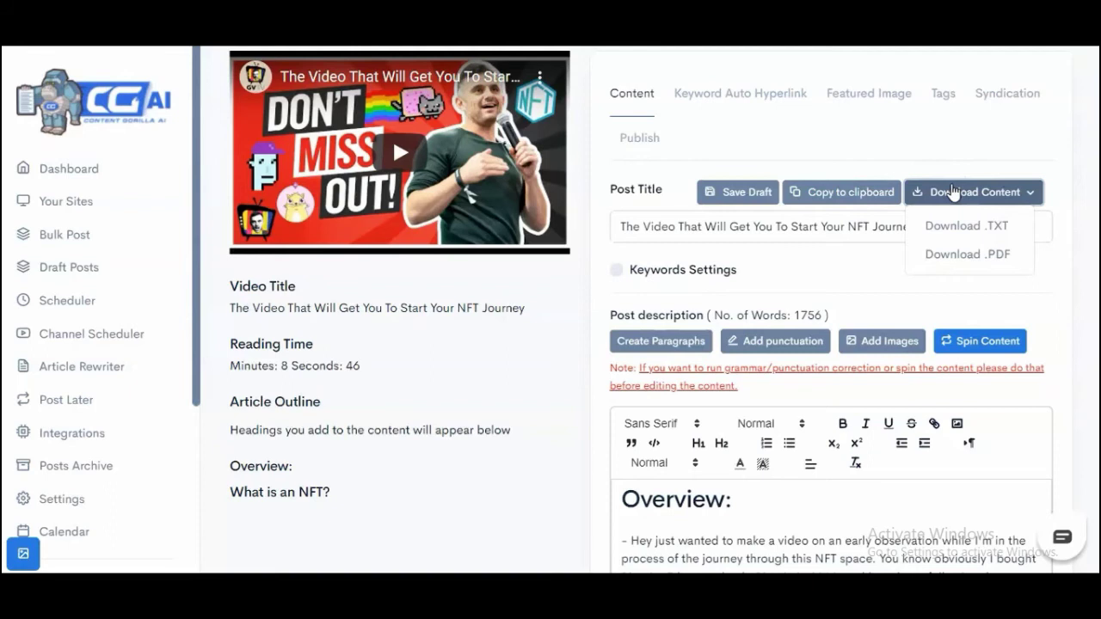
- Drag the hand-holding-phone stock photo below the first Overview paragraph, then close the image search panel
{"action": "scroll", "coordinate": [889, 279], "scroll_direction": "down", "scroll_amount": 1}
{"action": "left_click", "coordinate": [886, 268]}
{"action": "scroll", "coordinate": [886, 268], "scroll_direction": "down", "scroll_amount": 4}
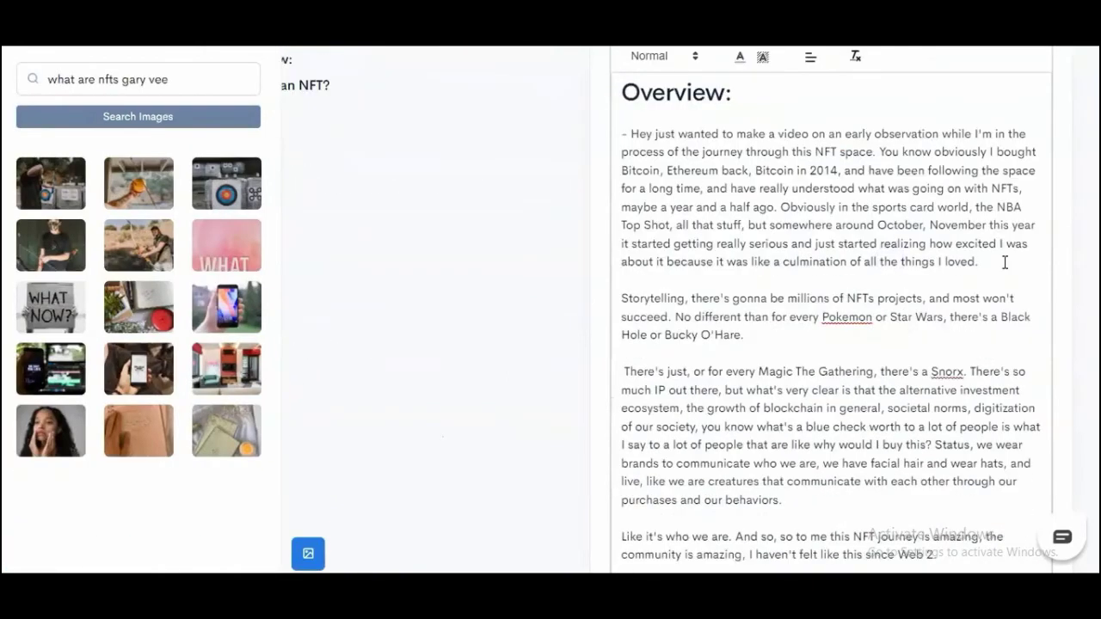
{"action": "left_click_drag", "start_coordinate": [109, 381], "coordinate": [730, 277]}
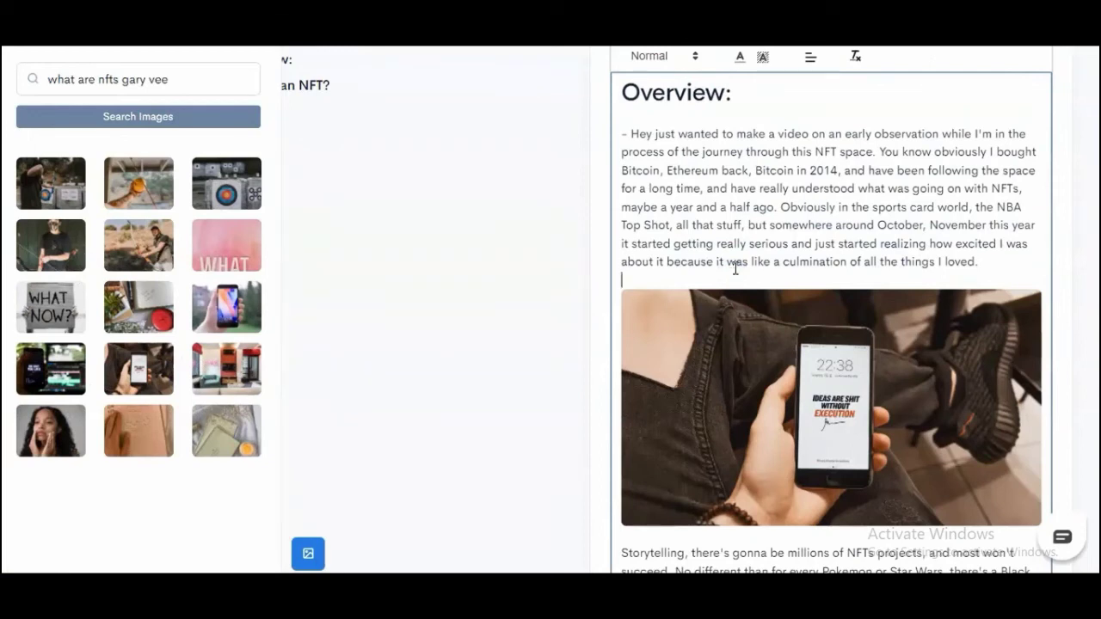
{"action": "scroll", "coordinate": [749, 284], "scroll_direction": "down", "scroll_amount": 2}
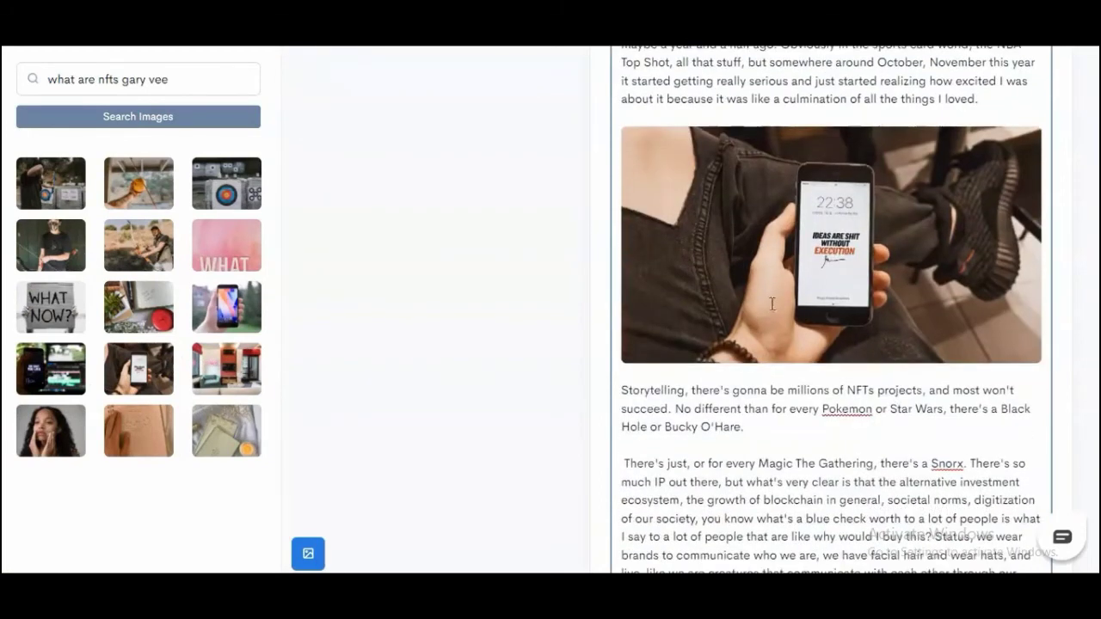
{"action": "left_click", "coordinate": [825, 370]}
{"action": "scroll", "coordinate": [850, 395], "scroll_direction": "up", "scroll_amount": 6}
{"action": "scroll", "coordinate": [851, 398], "scroll_direction": "up", "scroll_amount": 5}
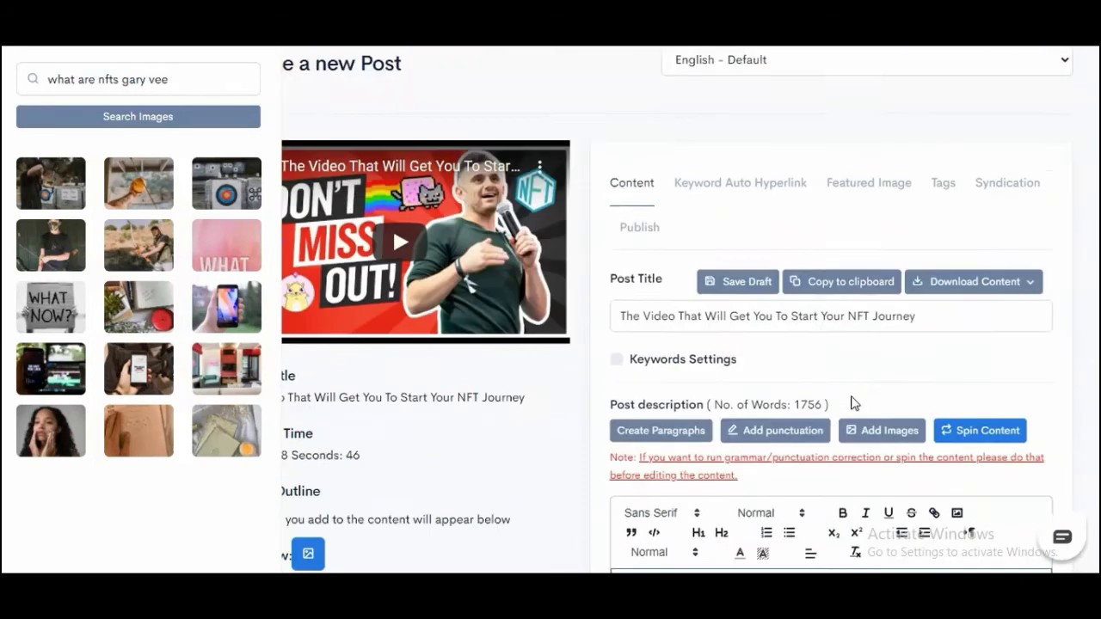
{"action": "scroll", "coordinate": [852, 400], "scroll_direction": "down", "scroll_amount": 15}
{"action": "scroll", "coordinate": [852, 400], "scroll_direction": "up", "scroll_amount": 15}
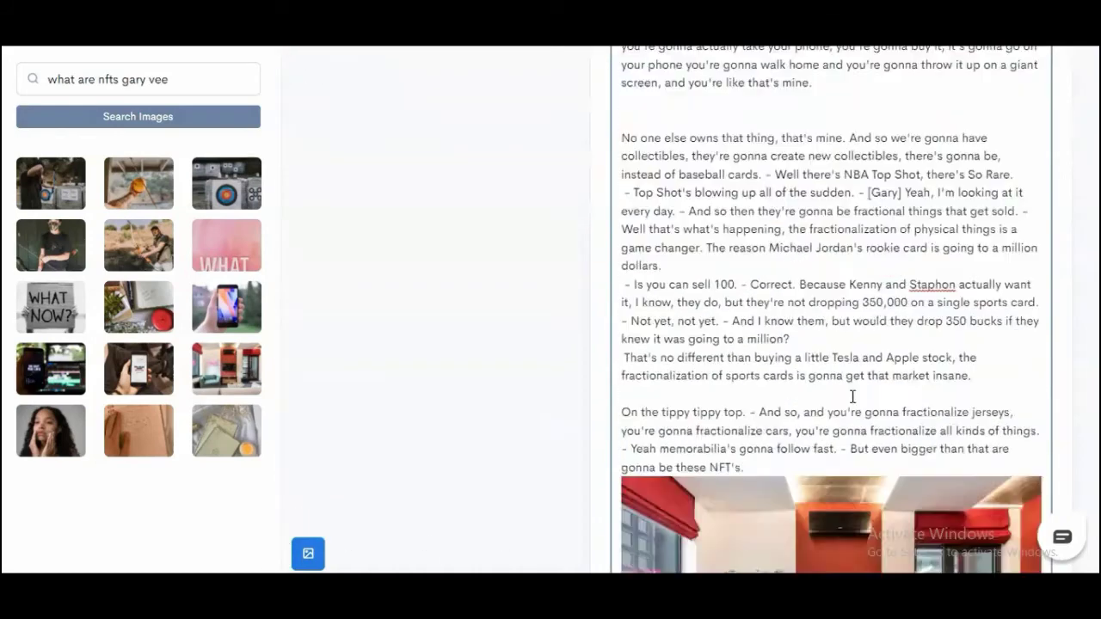
{"action": "scroll", "coordinate": [853, 397], "scroll_direction": "down", "scroll_amount": 1}
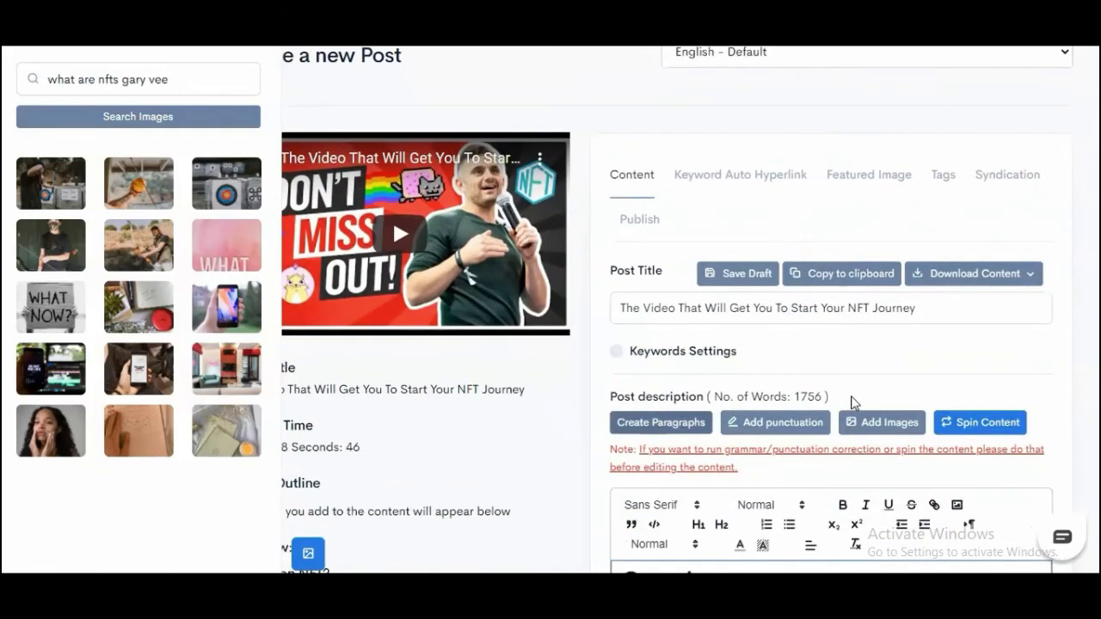
{"action": "left_click", "coordinate": [312, 552]}
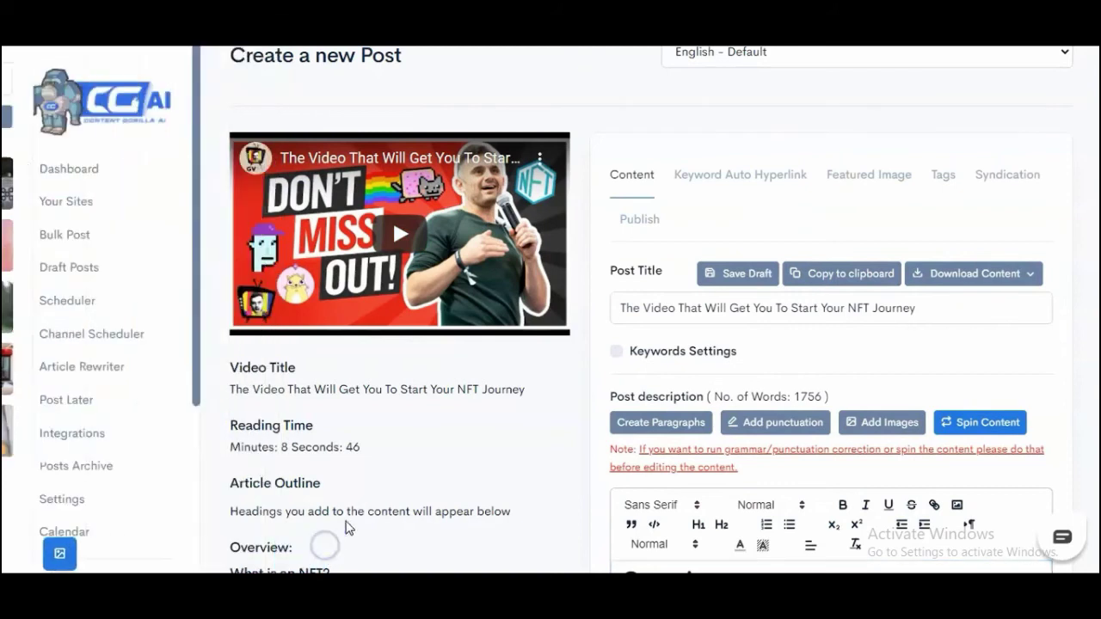
- Review the Keyword Auto Hyperlink settings and the post's featured image
{"action": "left_click", "coordinate": [705, 180]}
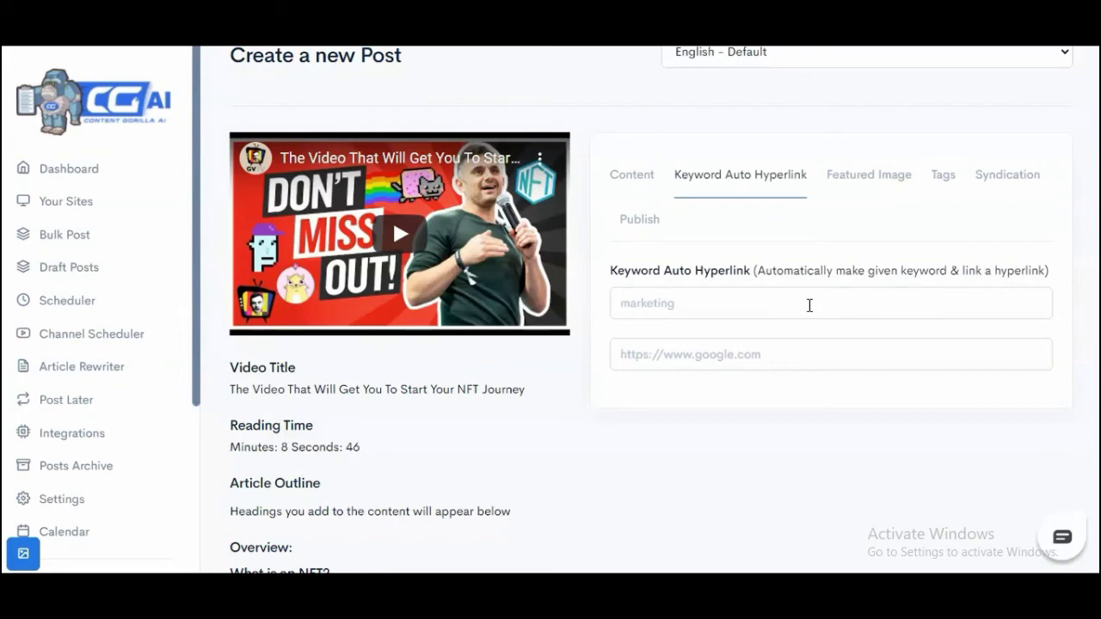
{"action": "left_click", "coordinate": [845, 168]}
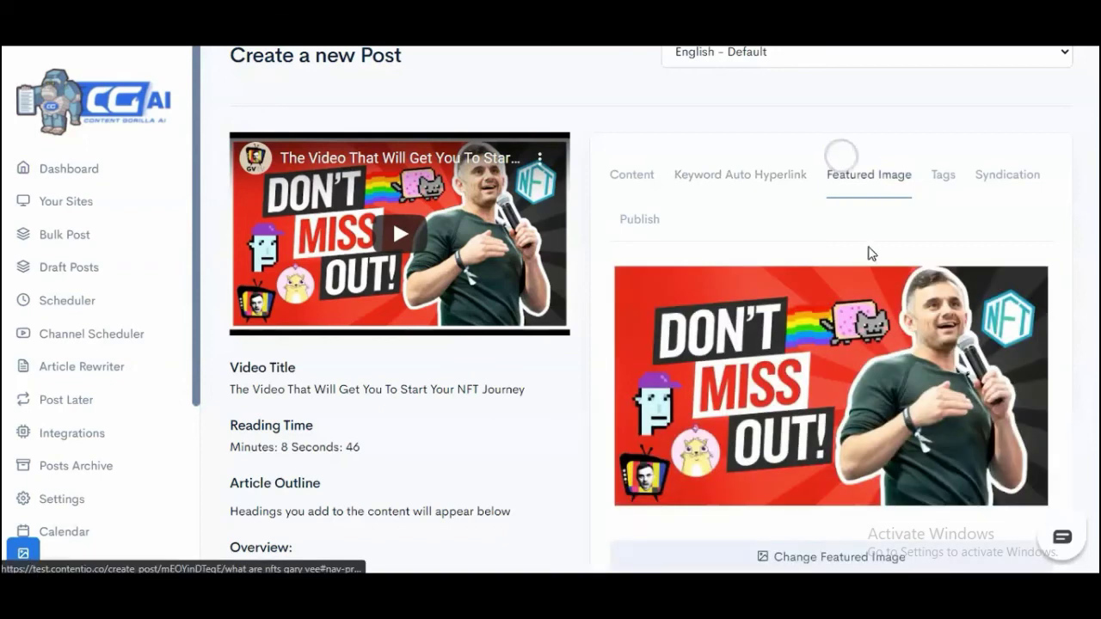
{"action": "scroll", "coordinate": [878, 258], "scroll_direction": "down", "scroll_amount": 1}
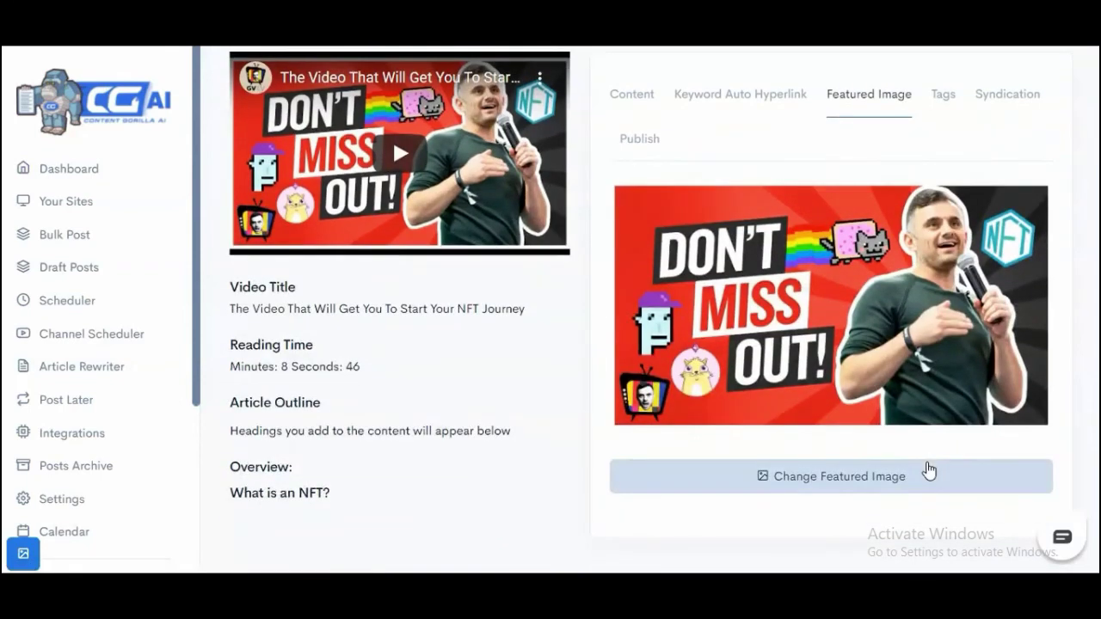
{"action": "scroll", "coordinate": [722, 281], "scroll_direction": "up", "scroll_amount": 1}
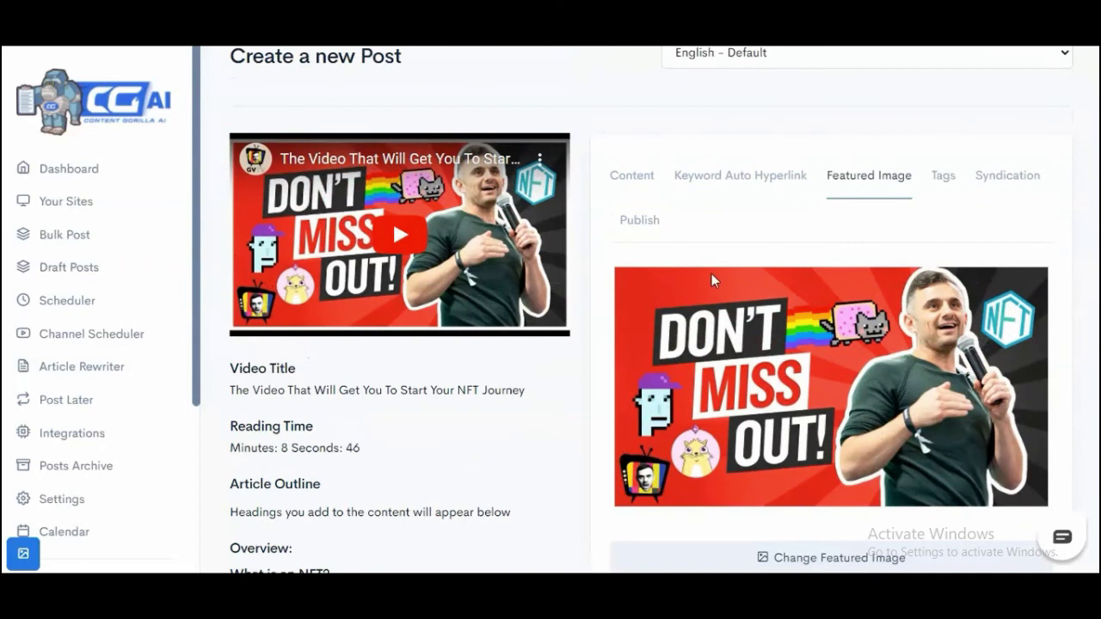
- Check and edit the post's tag list, then bring up the social syndication options
{"action": "left_click", "coordinate": [947, 188]}
{"action": "scroll", "coordinate": [933, 288], "scroll_direction": "down", "scroll_amount": 1}
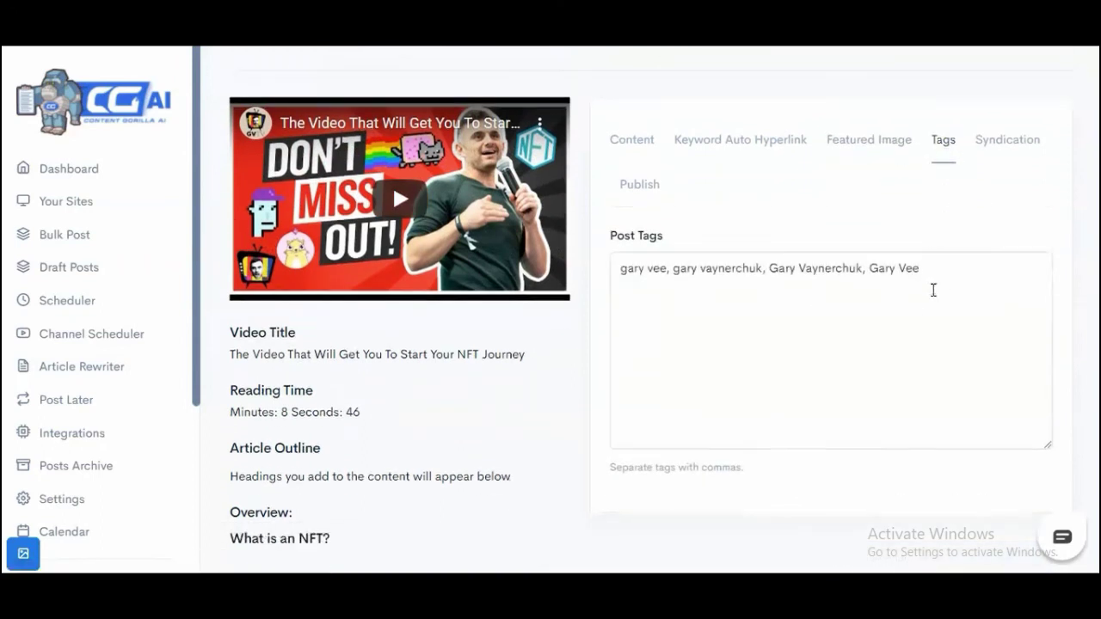
{"action": "left_click", "coordinate": [964, 285]}
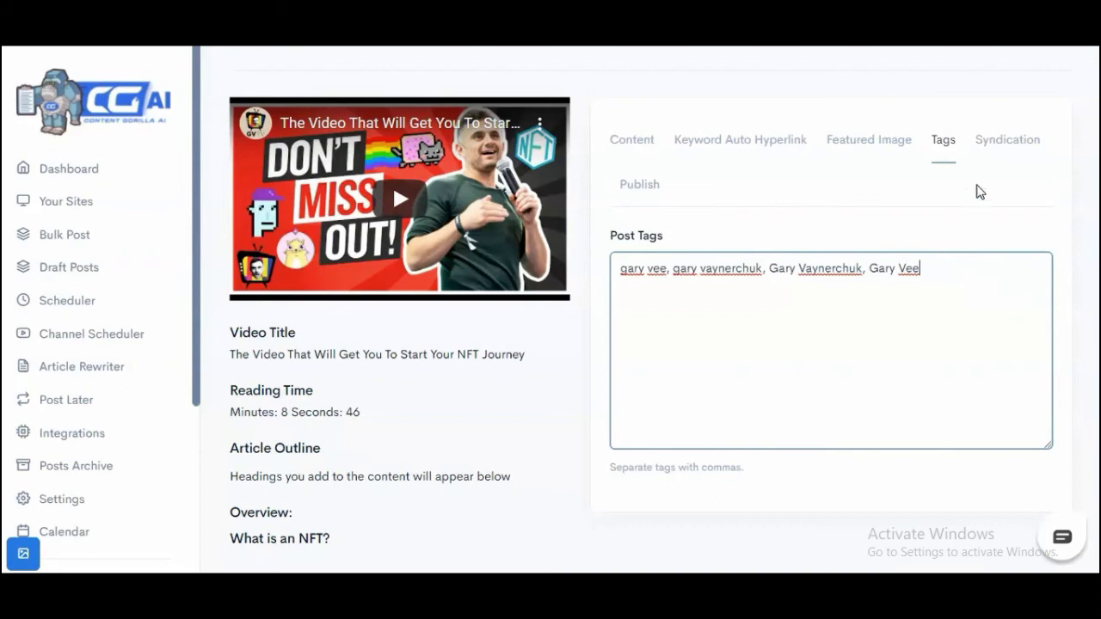
{"action": "left_click", "coordinate": [998, 148]}
{"action": "scroll", "coordinate": [989, 219], "scroll_direction": "down", "scroll_amount": 1}
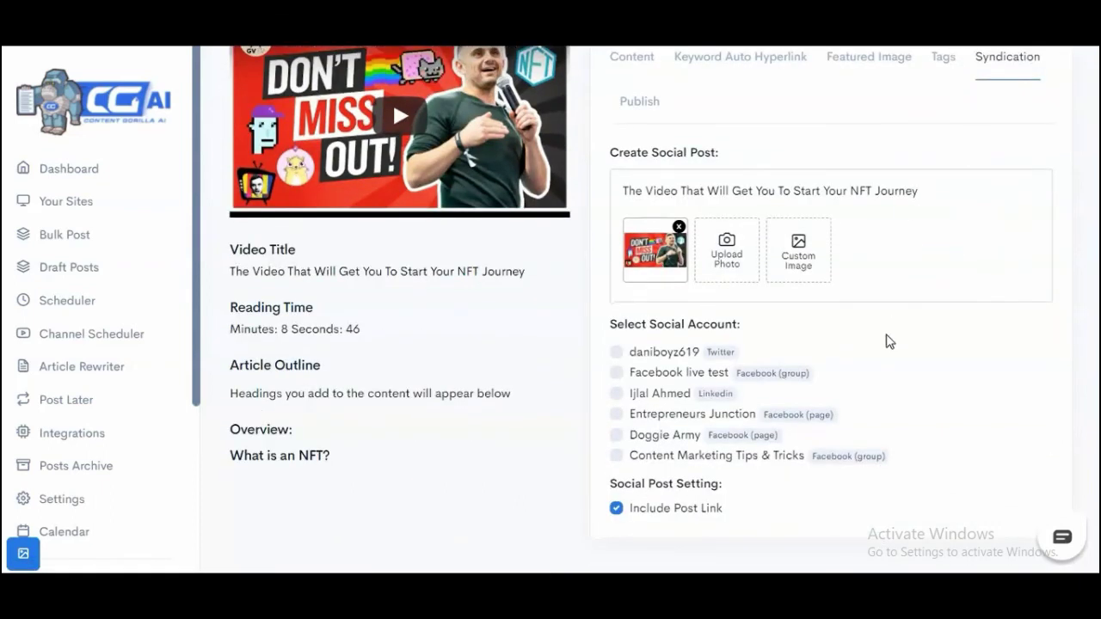
- Syndicate to Facebook live test group, LinkedIn, Entrepreneurs Junction, Doggie Army and Content Marketing Tips & Tricks
{"action": "left_click", "coordinate": [617, 376]}
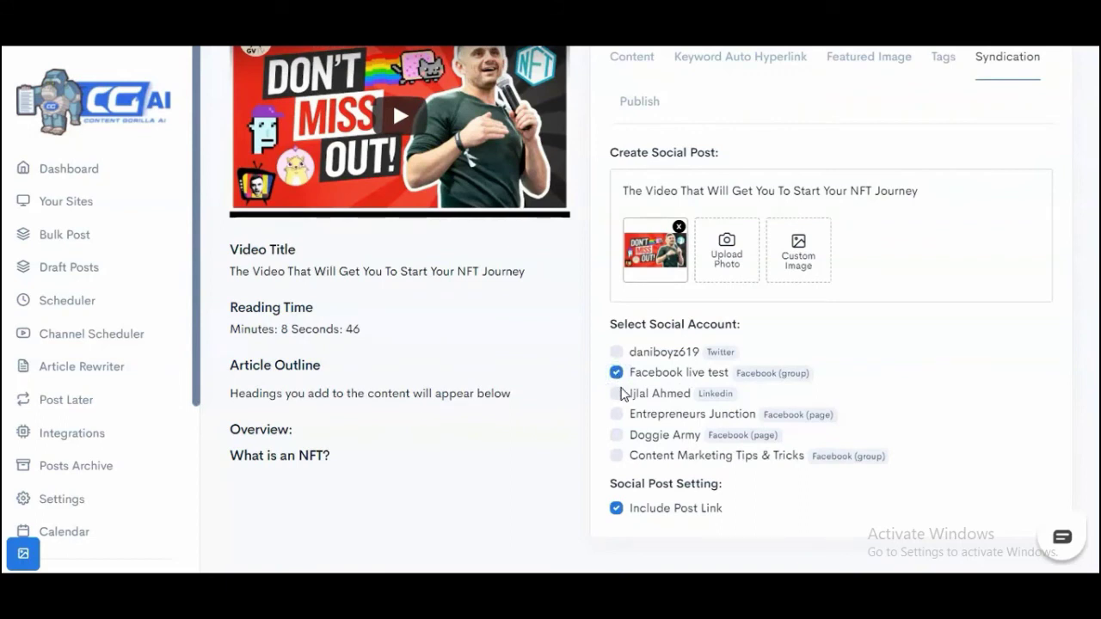
{"action": "left_click", "coordinate": [616, 394]}
{"action": "left_click", "coordinate": [616, 414]}
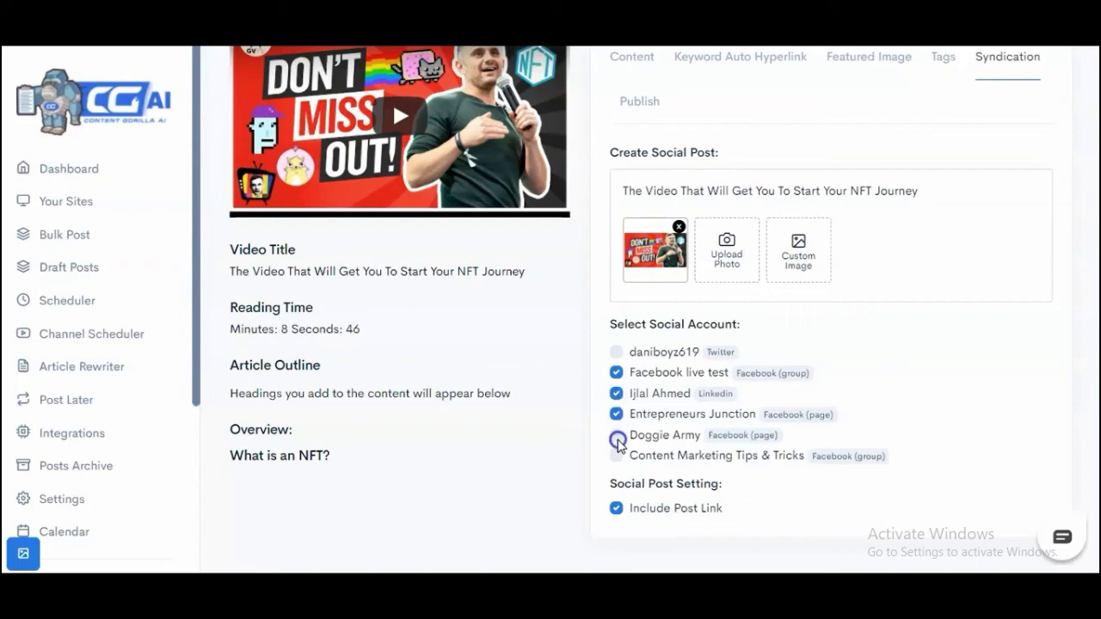
{"action": "left_click", "coordinate": [618, 438]}
{"action": "left_click", "coordinate": [617, 456]}
{"action": "scroll", "coordinate": [675, 486], "scroll_direction": "up", "scroll_amount": 2}
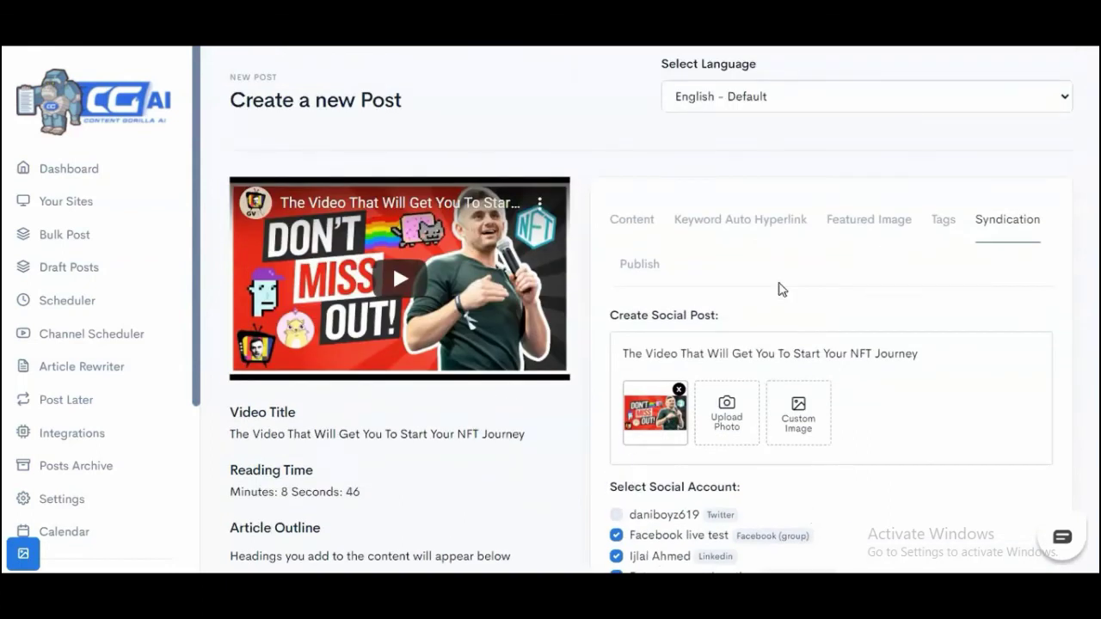
- Publish the post to the Impressive Contetn website under the Blogging category
{"action": "left_click", "coordinate": [640, 264]}
{"action": "scroll", "coordinate": [757, 316], "scroll_direction": "down", "scroll_amount": 2}
{"action": "left_click", "coordinate": [758, 206]}
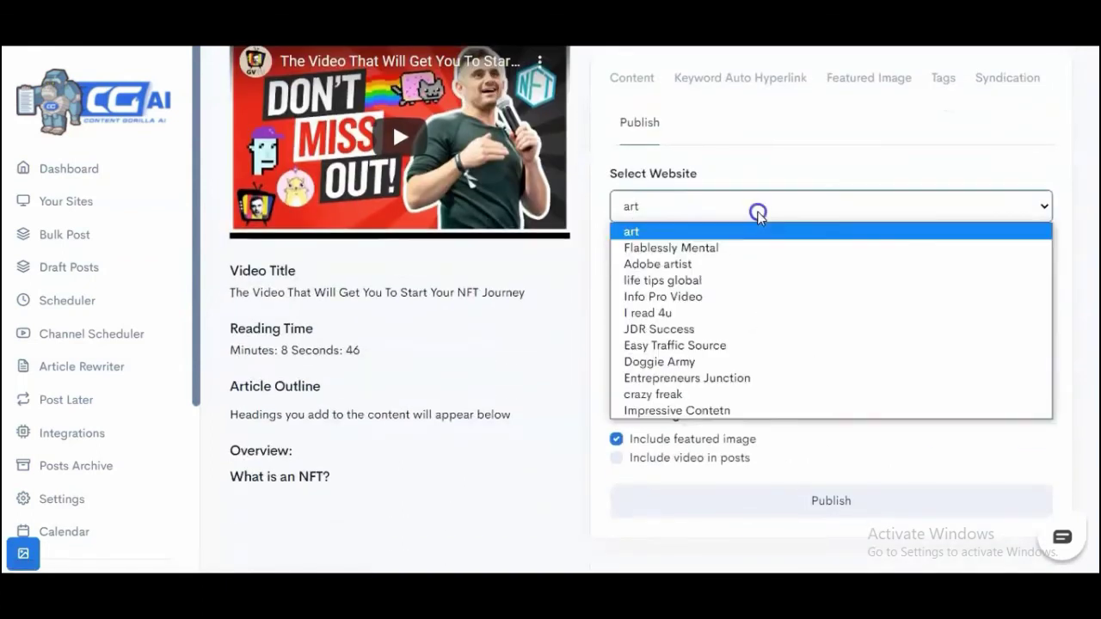
{"action": "left_click", "coordinate": [777, 410]}
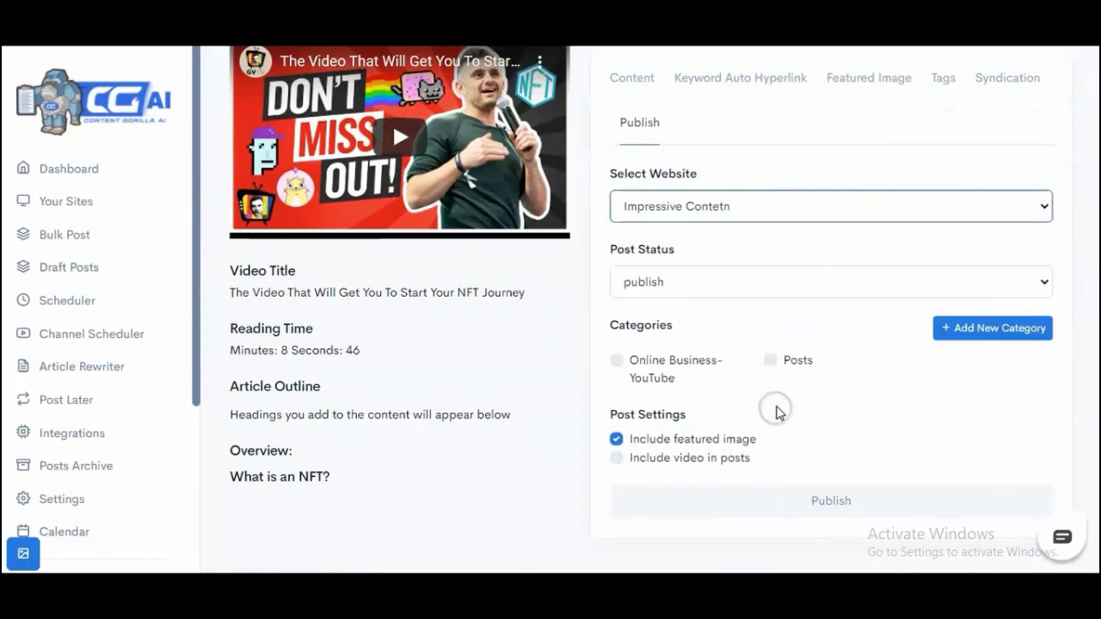
{"action": "scroll", "coordinate": [783, 388], "scroll_direction": "up", "scroll_amount": 1}
{"action": "scroll", "coordinate": [786, 386], "scroll_direction": "down", "scroll_amount": 1}
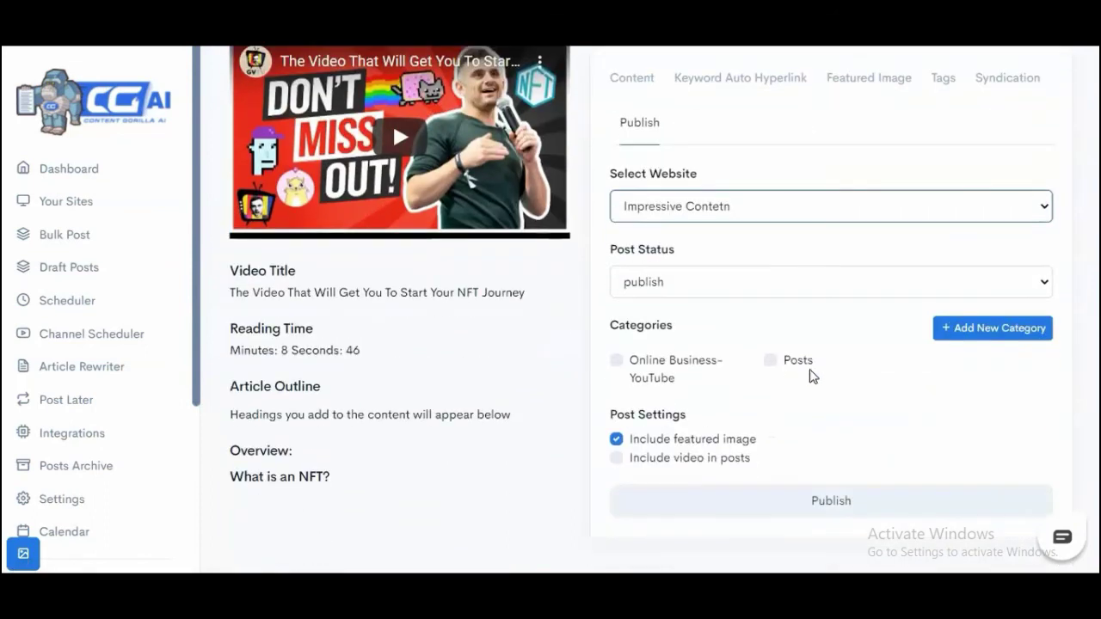
{"action": "left_click", "coordinate": [617, 360]}
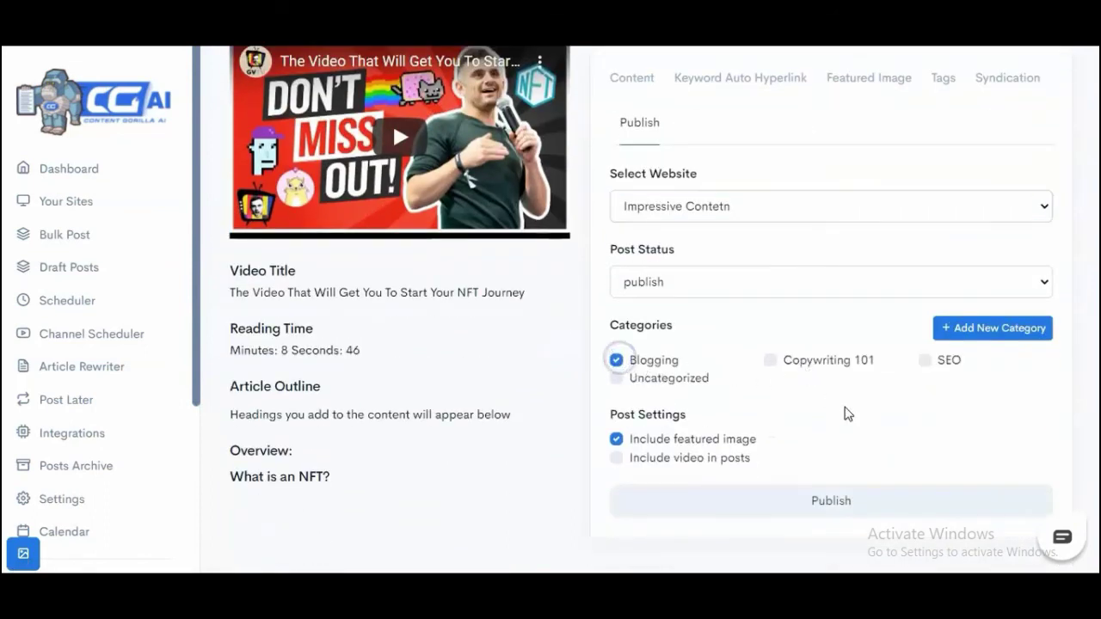
{"action": "left_click", "coordinate": [850, 507]}
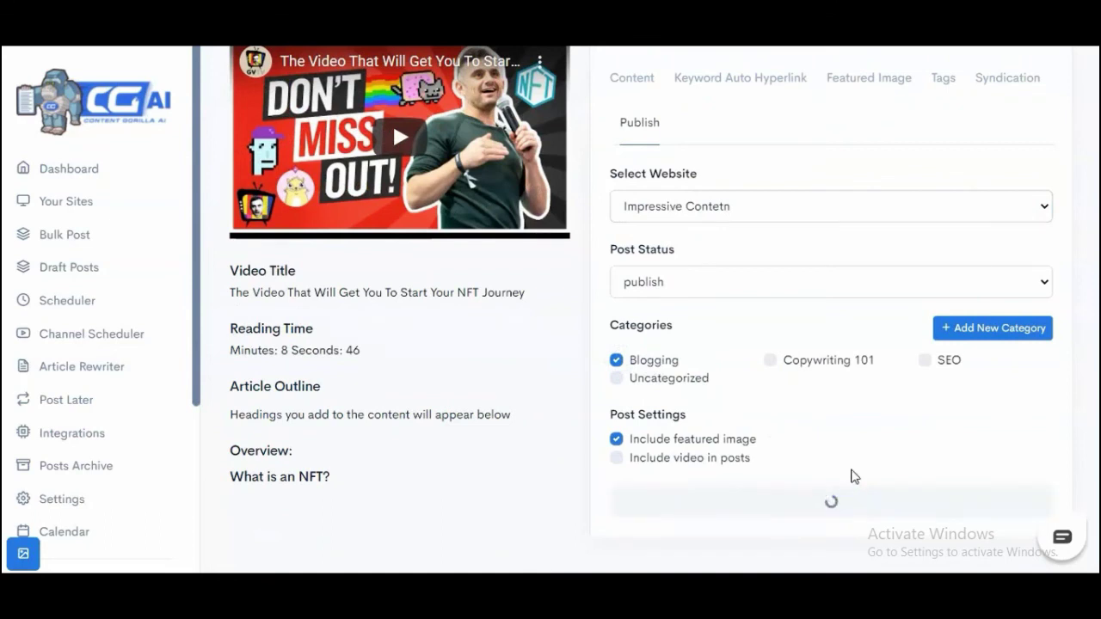